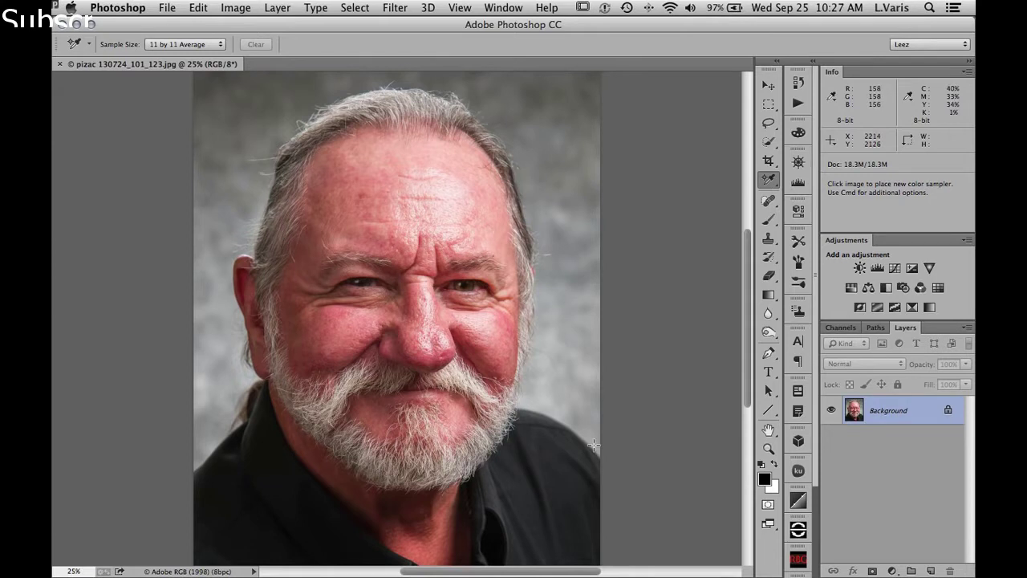
# Step: Examine the skin on the nose and both cheeks at 100% magnification for blemishes
pyautogui.press('super')
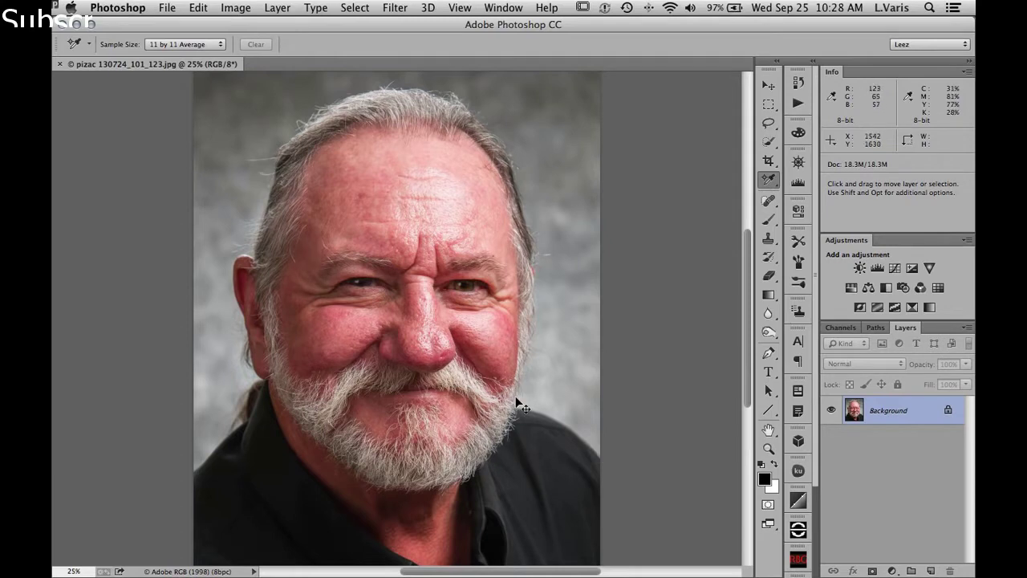
pyautogui.press('super+0')
pyautogui.press('super+plus')
pyautogui.press('super+plus')
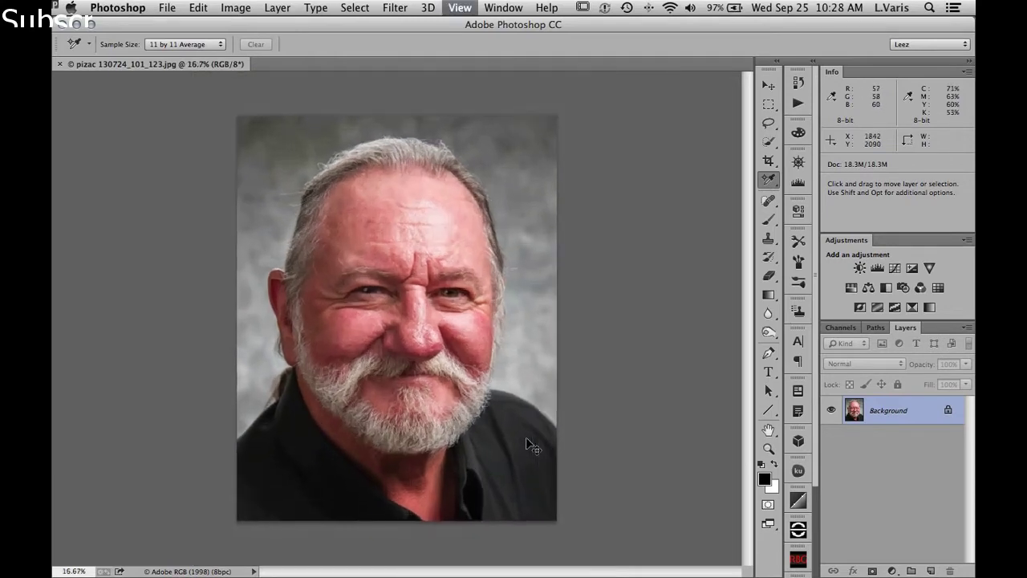
pyautogui.press('super+plus')
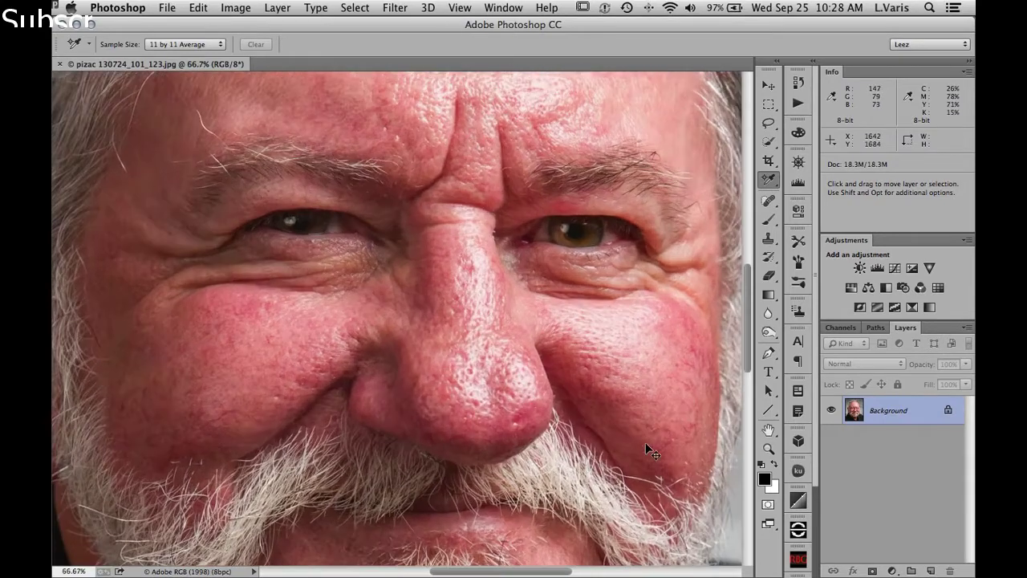
pyautogui.press('super+plus')
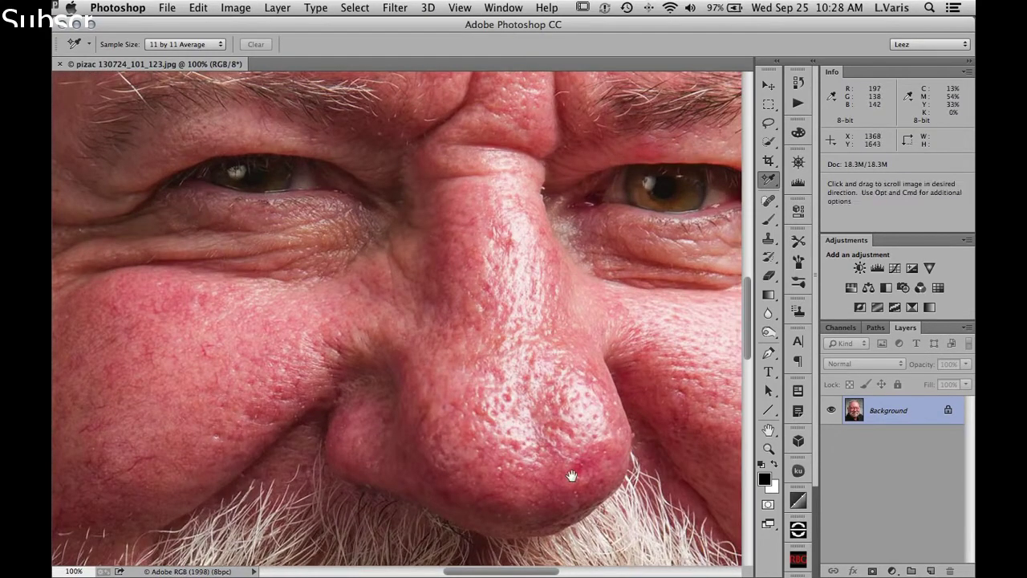
pyautogui.moveTo(572, 475); pyautogui.dragTo(497, 405)
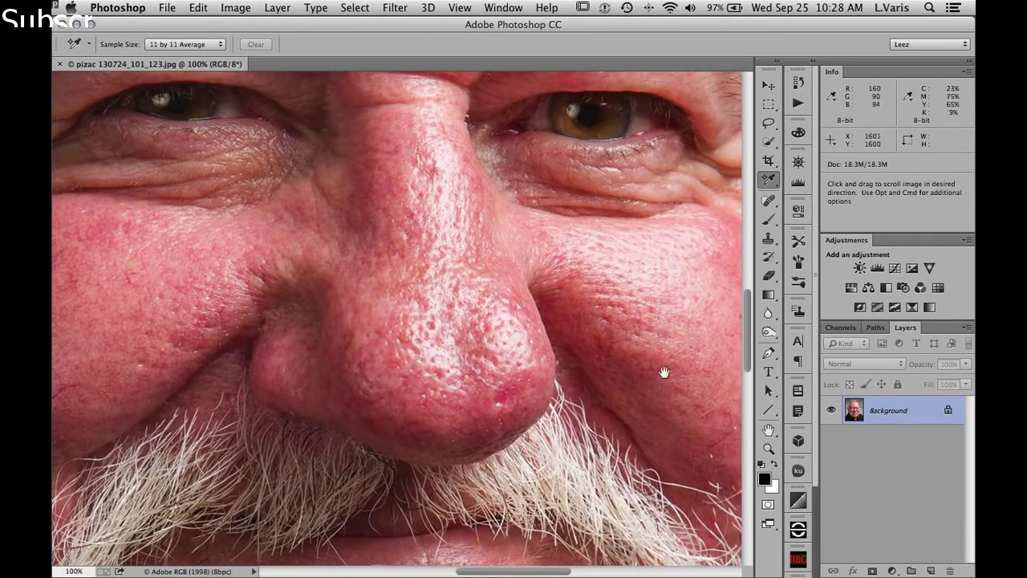
pyautogui.moveTo(398, 392); pyautogui.dragTo(381, 411)
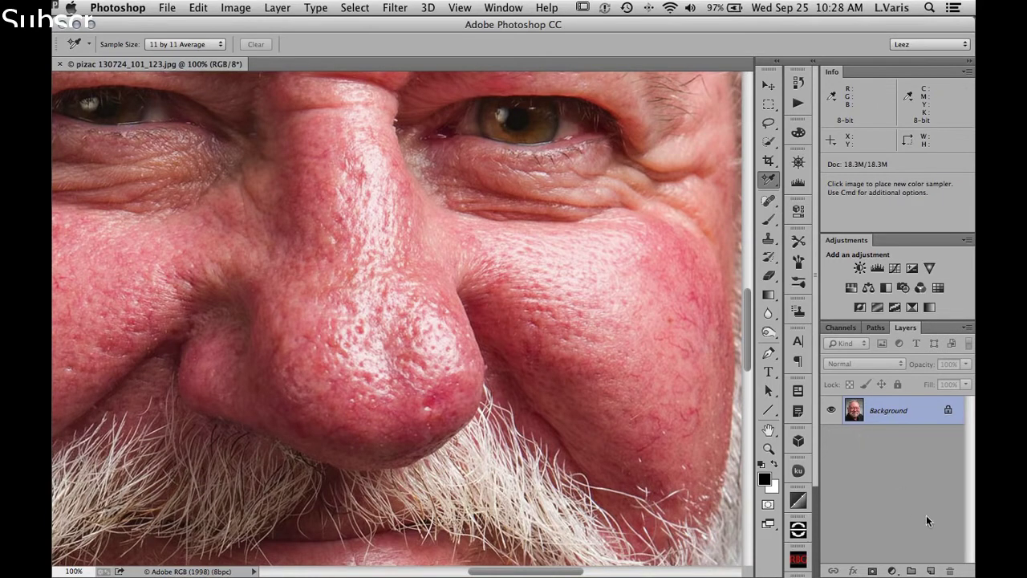
# Step: Add a new empty layer above the background and name it "spotting"
pyautogui.click(931, 571)
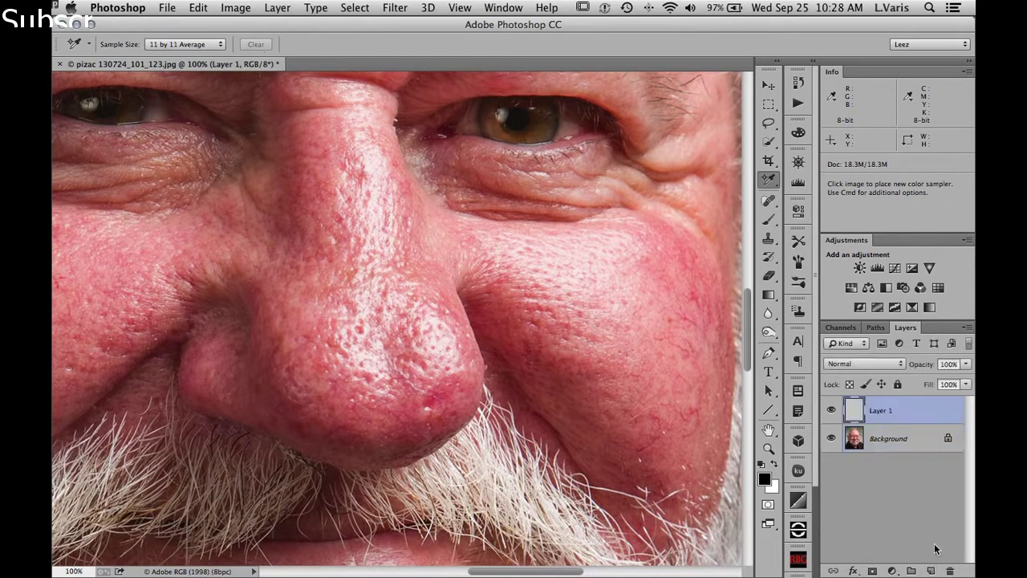
pyautogui.doubleClick(882, 412)
pyautogui.write('spotting')
pyautogui.press('Return')
# Step: Heal the red blemish at the tip of the nose using the Spot Healing Brush at size 35
pyautogui.click(768, 200)
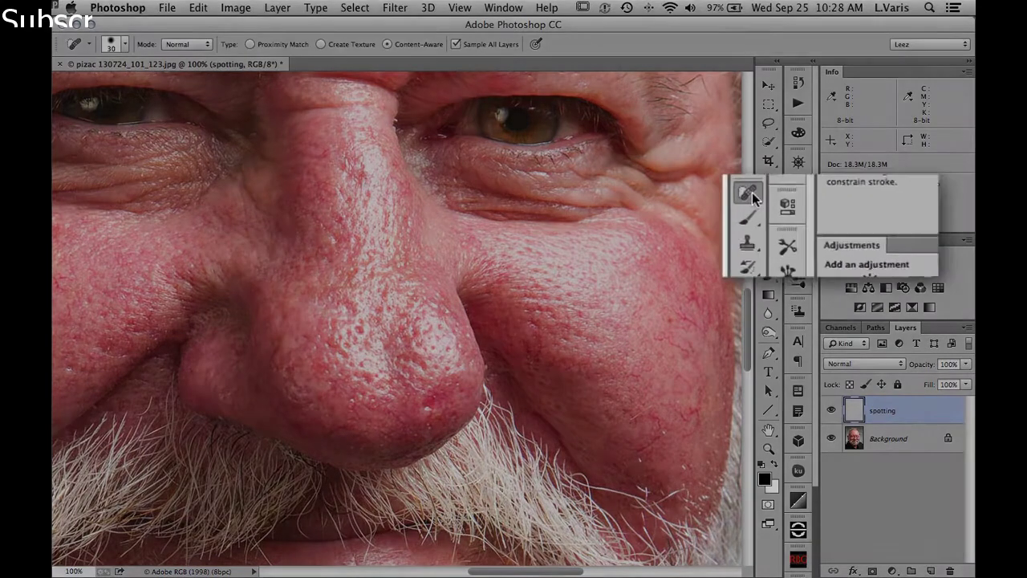
pyautogui.click(768, 198)
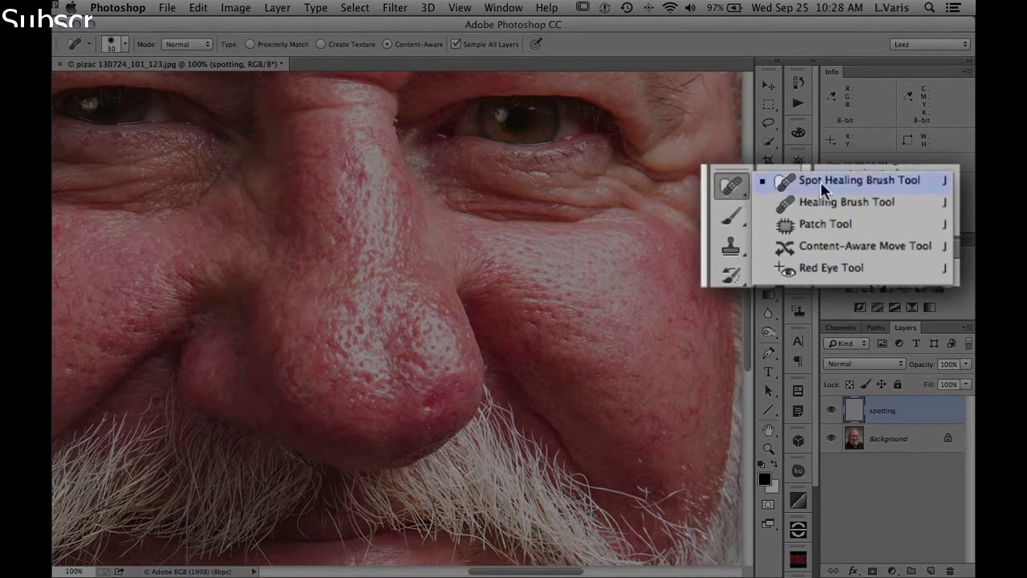
pyautogui.click(732, 193)
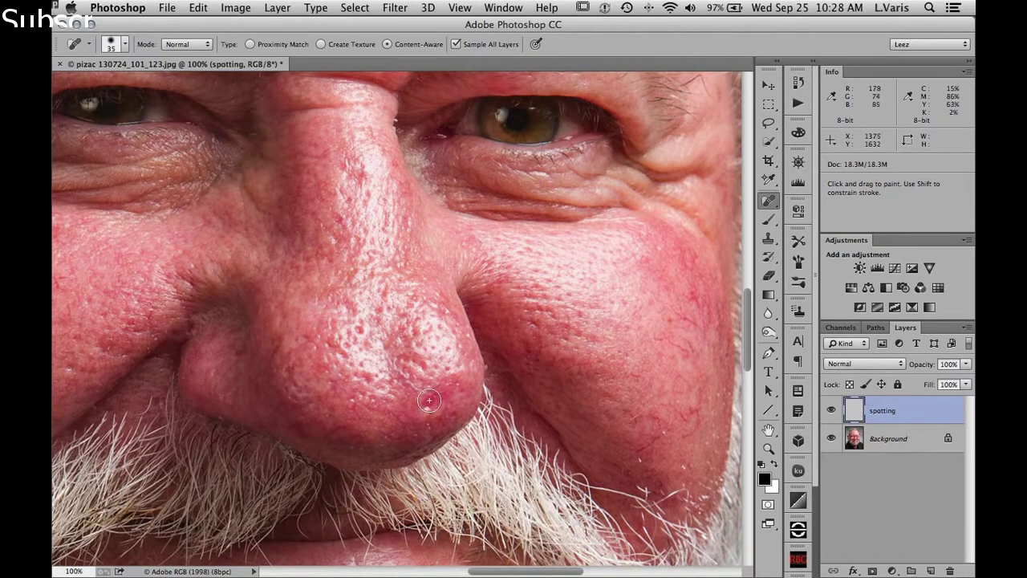
pyautogui.press(']')
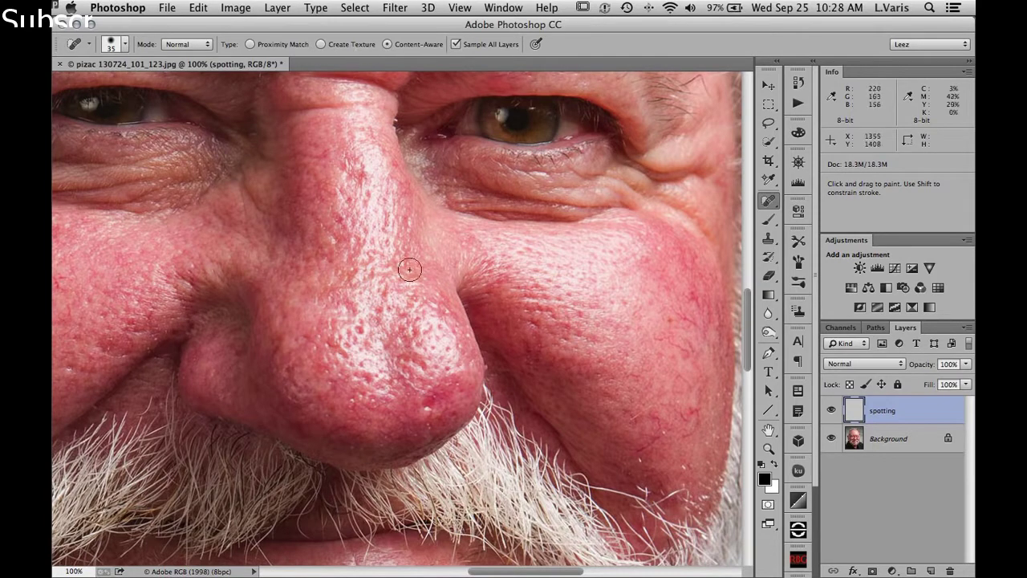
pyautogui.click(433, 401)
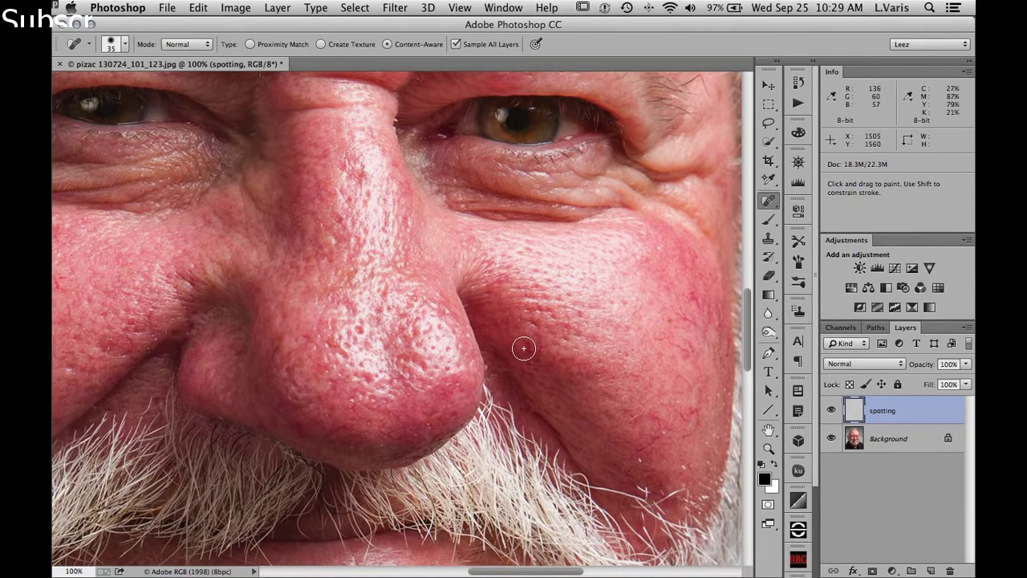
# Step: Reduce the healing brush to size 15 and heal small spots on the nose tip and the cheek on the image's left side
pyautogui.press('[')
pyautogui.press('[')
pyautogui.click(441, 408)
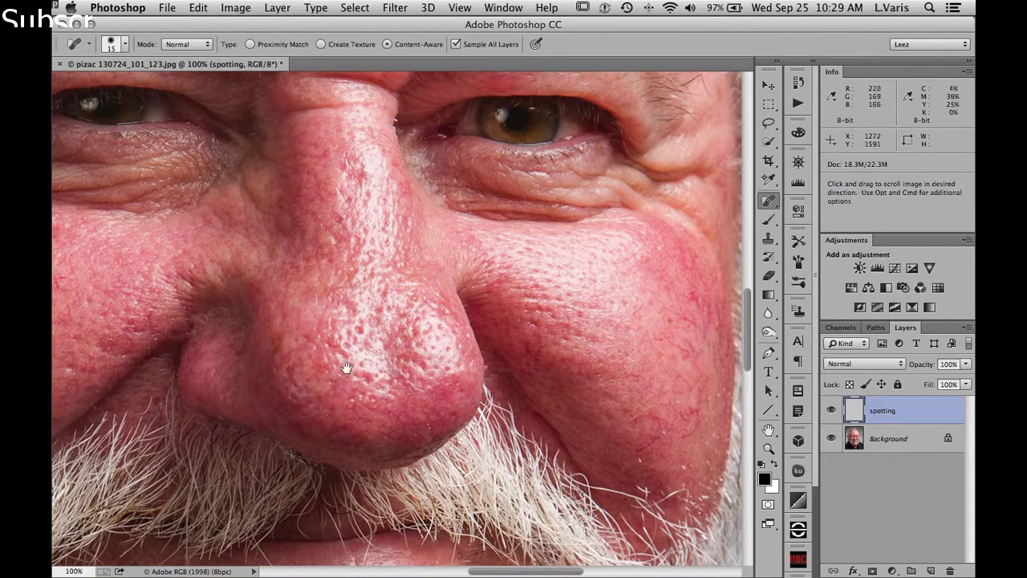
pyautogui.moveTo(347, 369); pyautogui.dragTo(470, 367)
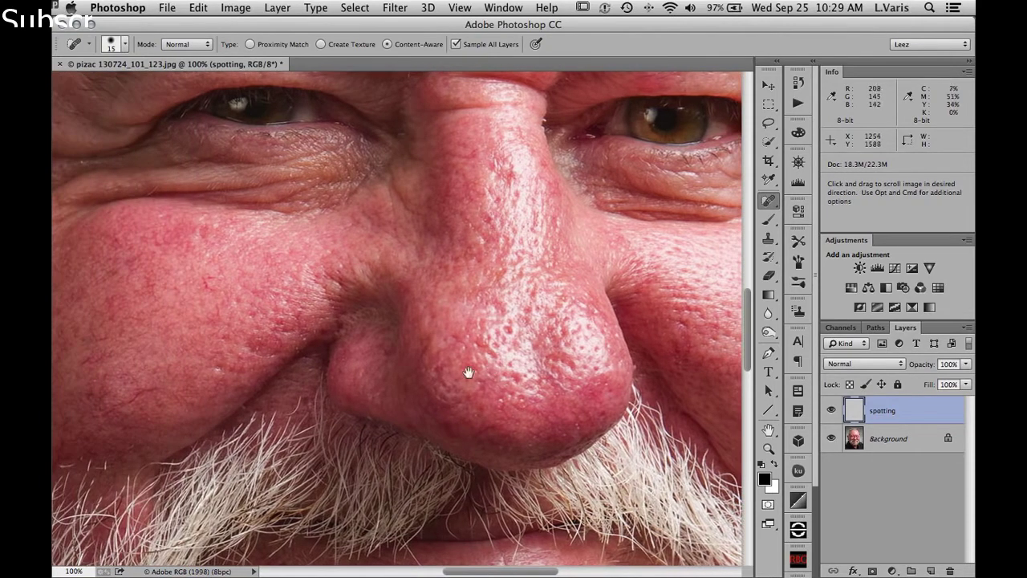
pyautogui.click(216, 368)
pyautogui.click(203, 278)
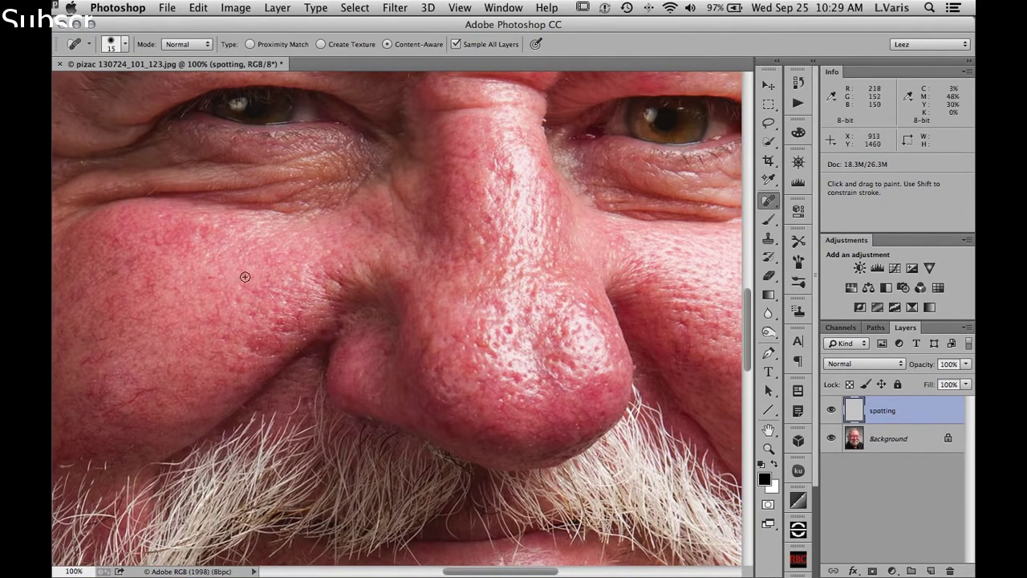
# Step: Heal away the long stray hair above the eyebrow and the loose hair end at the temple on the image's left side
pyautogui.moveTo(188, 371); pyautogui.dragTo(284, 339)
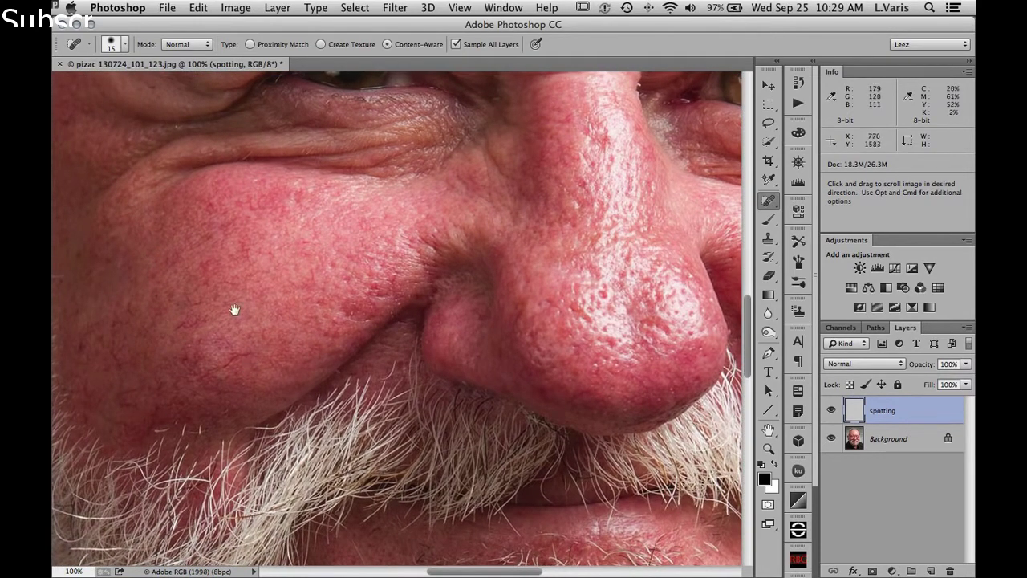
pyautogui.moveTo(236, 305); pyautogui.dragTo(371, 419)
pyautogui.moveTo(240, 153); pyautogui.dragTo(290, 276)
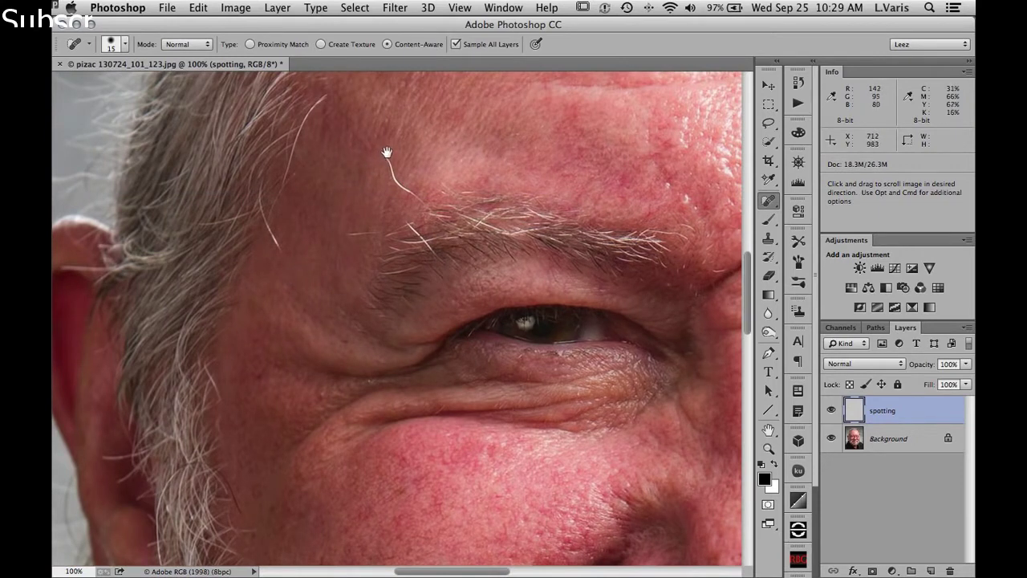
pyautogui.moveTo(384, 154); pyautogui.dragTo(401, 191)
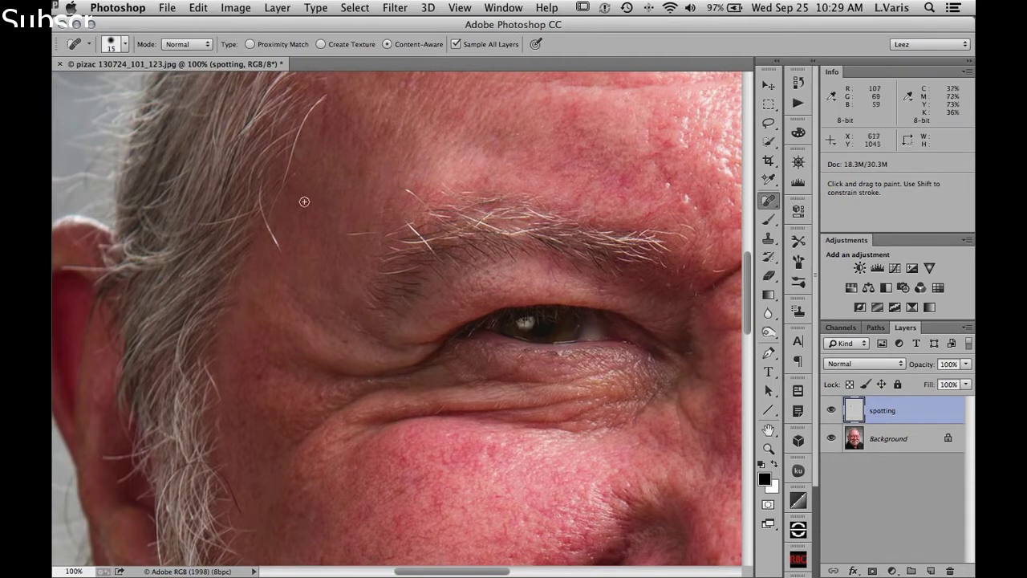
pyautogui.moveTo(274, 238); pyautogui.dragTo(287, 259)
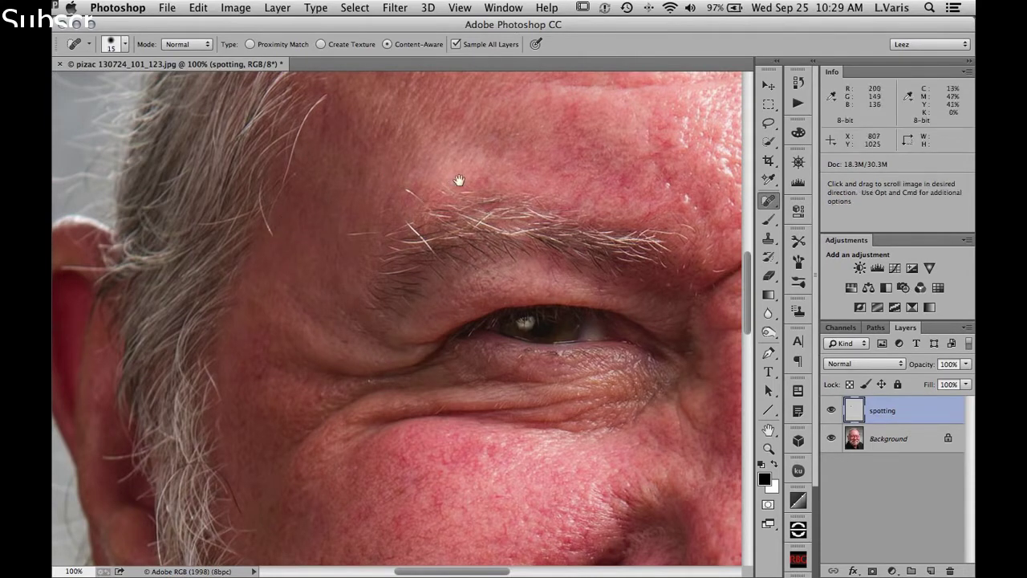
# Step: Heal away the stray hair end against the grey backdrop beside the top of the head
pyautogui.moveTo(458, 179); pyautogui.dragTo(248, 206)
pyautogui.moveTo(568, 196); pyautogui.dragTo(367, 394)
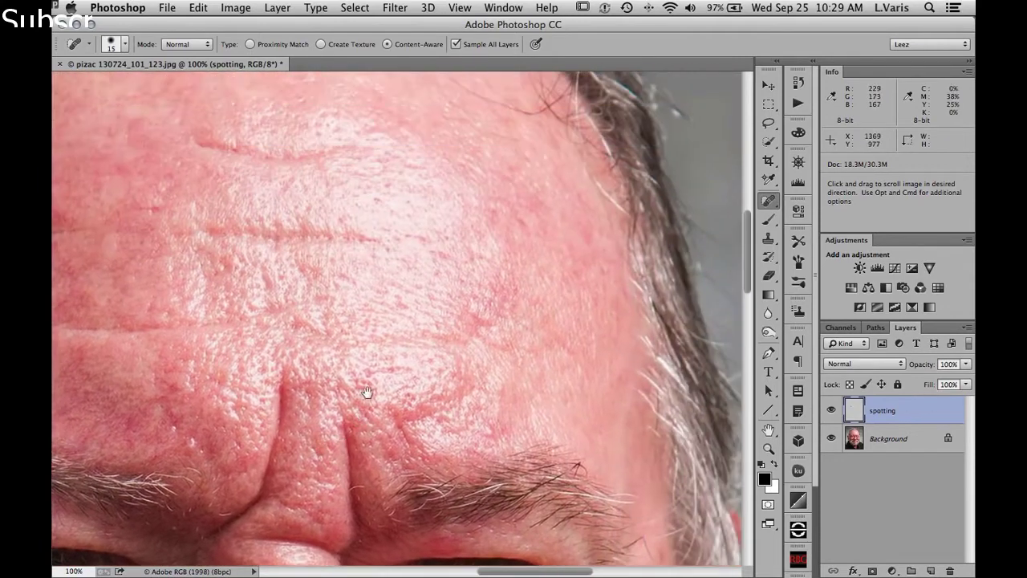
pyautogui.moveTo(446, 333)
pyautogui.mouseDown()
pyautogui.moveTo(467, 385)
pyautogui.moveTo(475, 456)
pyautogui.moveTo(457, 511)
pyautogui.mouseUp()
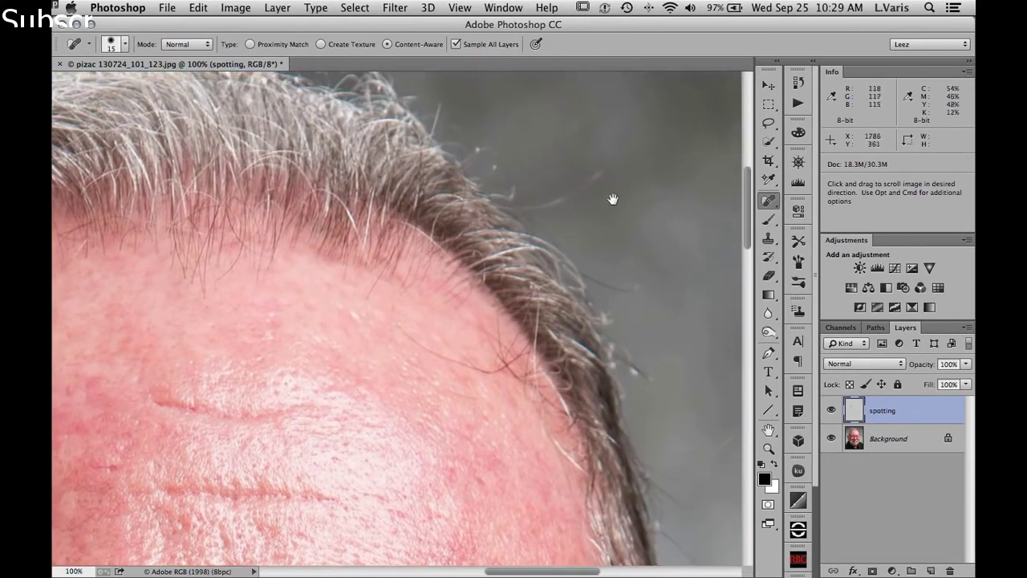
pyautogui.moveTo(602, 170); pyautogui.dragTo(572, 195)
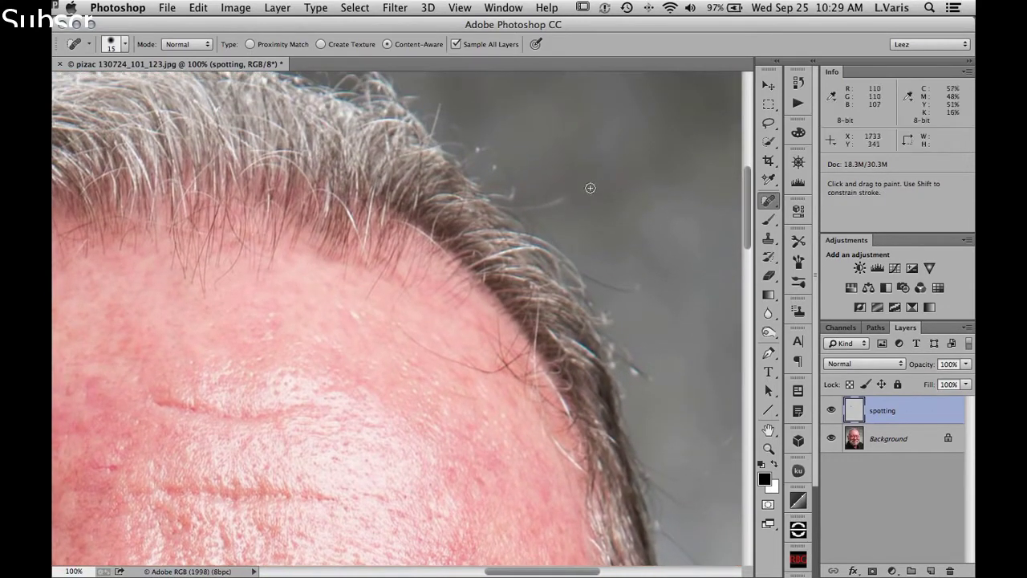
# Step: Heal the thin stray hair hanging below the hairline and the small spot on the forehead beneath it
pyautogui.moveTo(406, 329); pyautogui.dragTo(617, 284)
pyautogui.moveTo(333, 311); pyautogui.dragTo(457, 296)
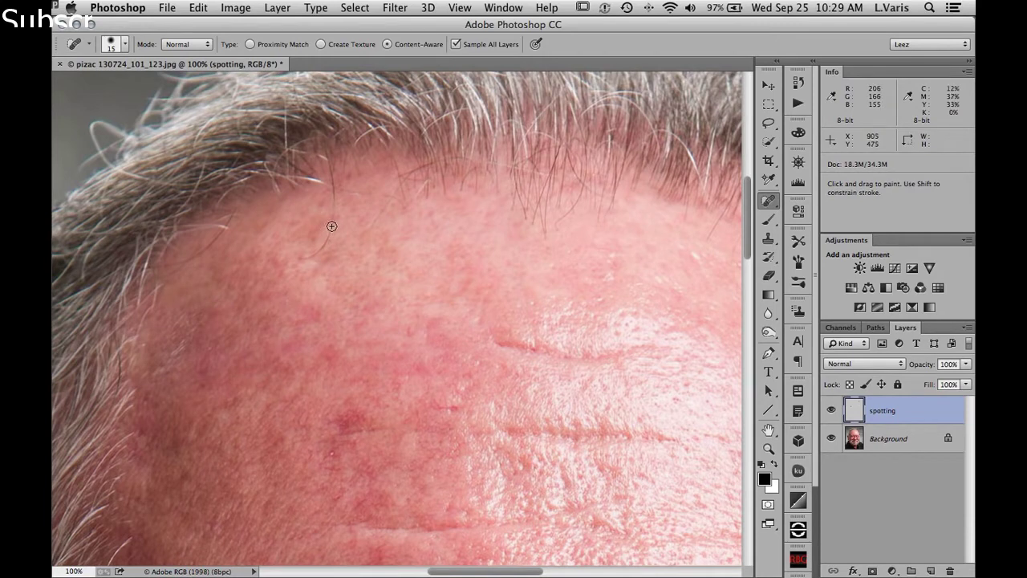
pyautogui.moveTo(331, 226); pyautogui.dragTo(297, 265)
pyautogui.click(332, 452)
# Step: Inspect the forehead, eyes, cheeks and beard for remaining blemishes, and review the whole portrait at 25%
pyautogui.moveTo(422, 440); pyautogui.dragTo(311, 198)
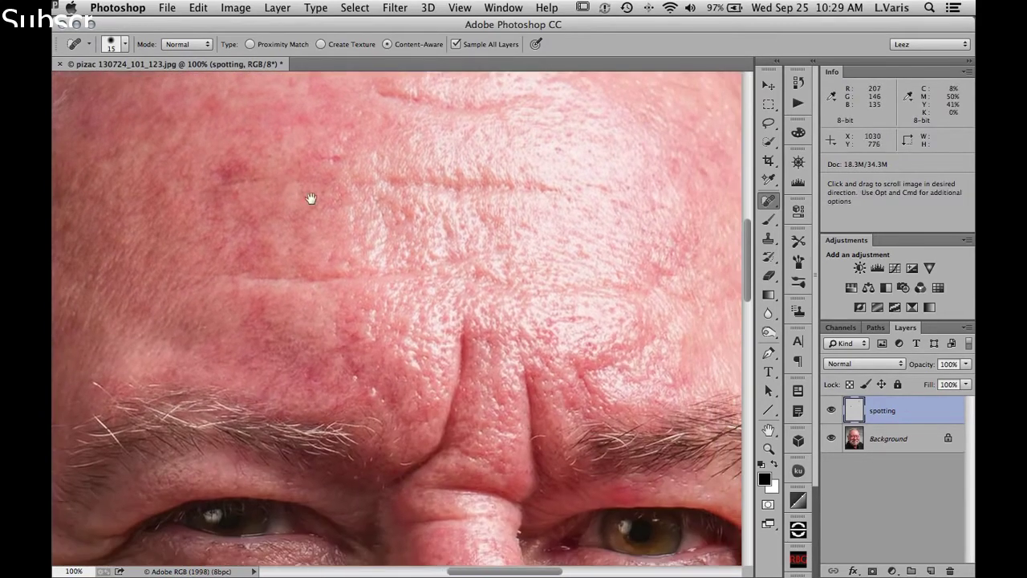
pyautogui.moveTo(510, 266); pyautogui.dragTo(314, 94)
pyautogui.moveTo(549, 352); pyautogui.dragTo(507, 88)
pyautogui.moveTo(559, 378); pyautogui.dragTo(570, 172)
pyautogui.moveTo(463, 402); pyautogui.dragTo(623, 257)
pyautogui.moveTo(249, 349); pyautogui.dragTo(517, 147)
pyautogui.moveTo(332, 179); pyautogui.dragTo(514, 330)
pyautogui.moveTo(449, 238); pyautogui.dragTo(426, 440)
pyautogui.press('super+minus')
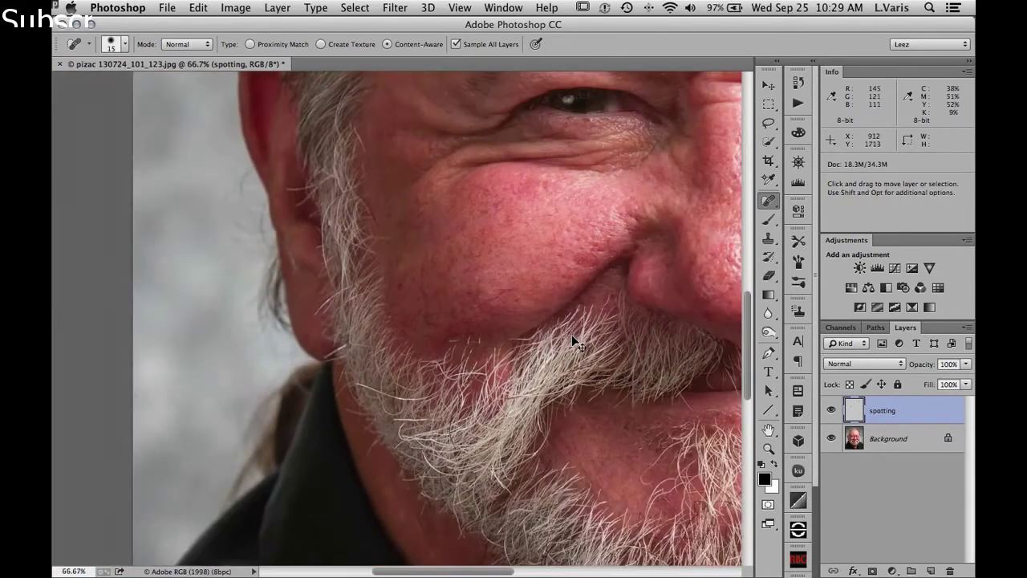
pyautogui.press('super+minus')
pyautogui.press('super+minus')
pyautogui.press('super+minus')
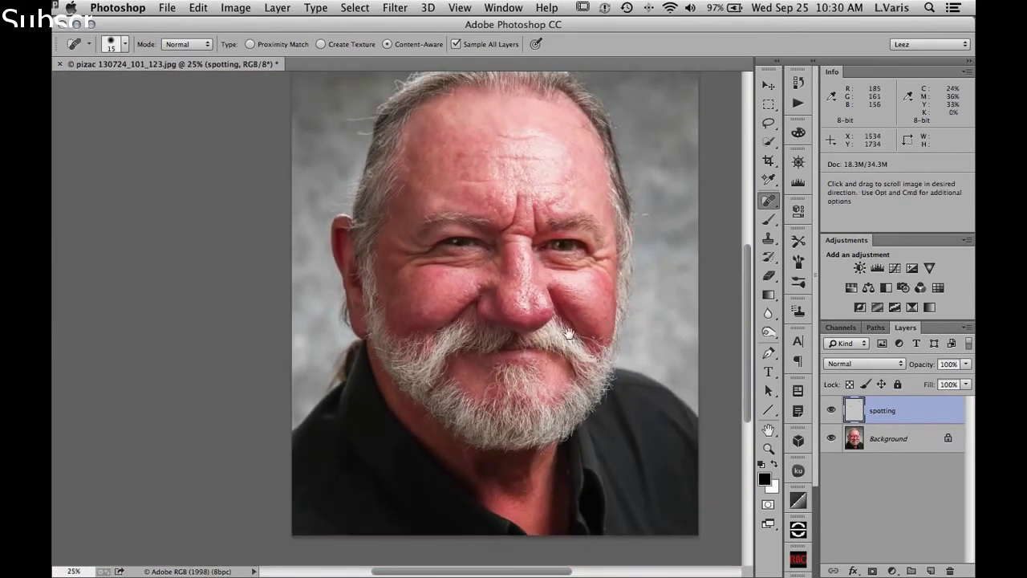
pyautogui.moveTo(568, 332); pyautogui.dragTo(490, 389)
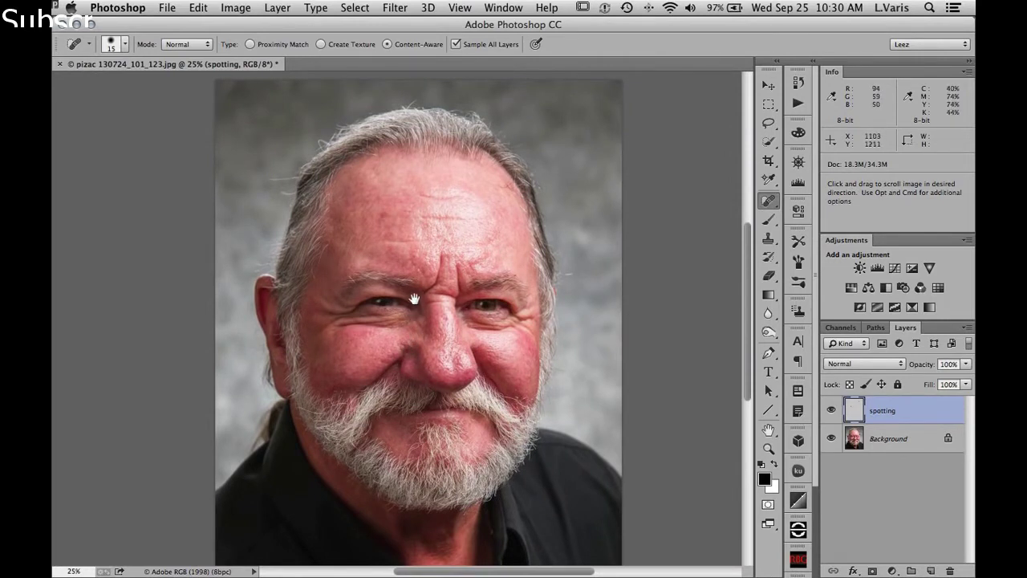
# Step: Heal the stray hair sticking up above the outer end of the eyebrow on the image's right side at 200% magnification
pyautogui.keyDown('super'); pyautogui.click(512, 283); pyautogui.keyUp('super')
pyautogui.keyDown('super'); pyautogui.click(512, 283); pyautogui.keyUp('super')
pyautogui.keyDown('super'); pyautogui.click(511, 283); pyautogui.keyUp('super')
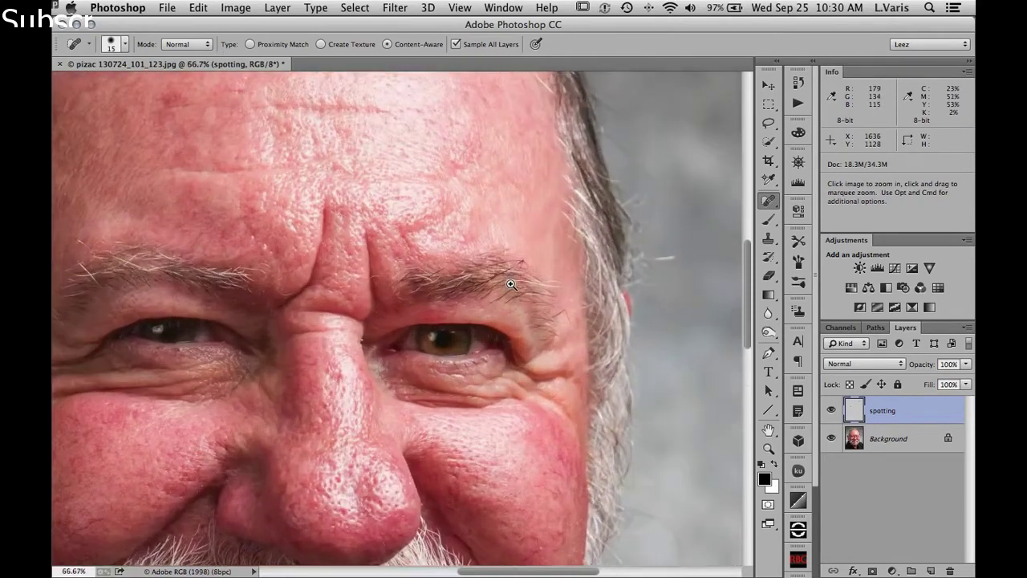
pyautogui.keyDown('super'); pyautogui.click(511, 284); pyautogui.keyUp('super')
pyautogui.keyDown('super'); pyautogui.click(511, 284); pyautogui.keyUp('super')
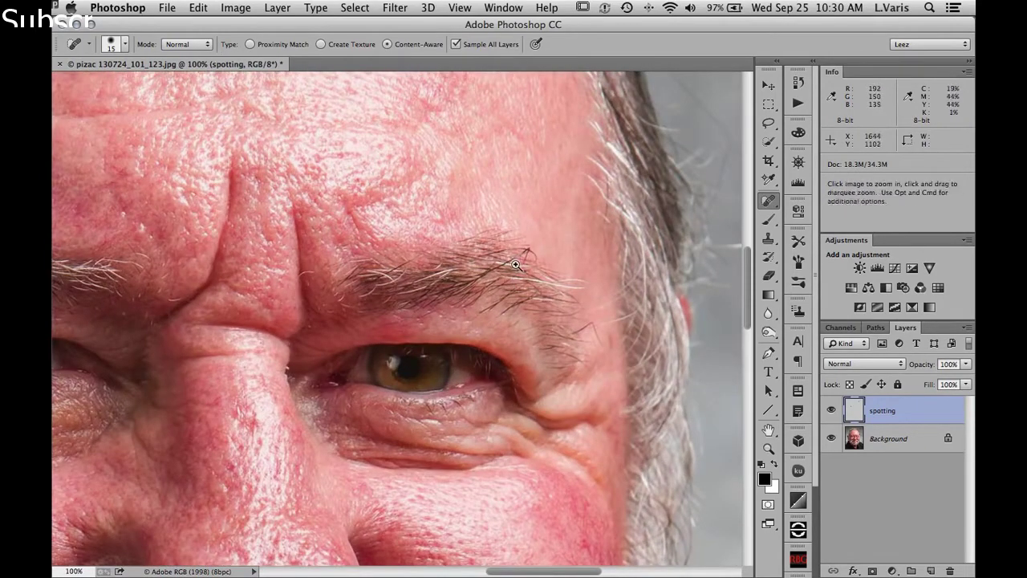
pyautogui.keyDown('super'); pyautogui.click(531, 265); pyautogui.keyUp('super')
pyautogui.moveTo(533, 232); pyautogui.dragTo(556, 245)
# Step: Enlarge the healing brush to size 45, heal the red blotch on the forehead, and return to a 25% view
pyautogui.press('space')
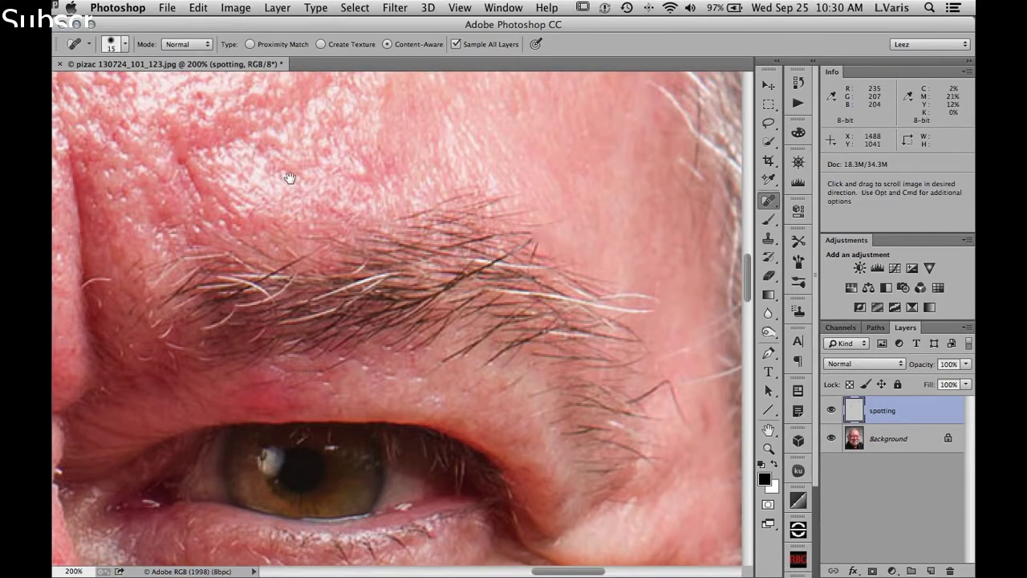
pyautogui.moveTo(307, 199); pyautogui.dragTo(378, 339)
pyautogui.press('alt')
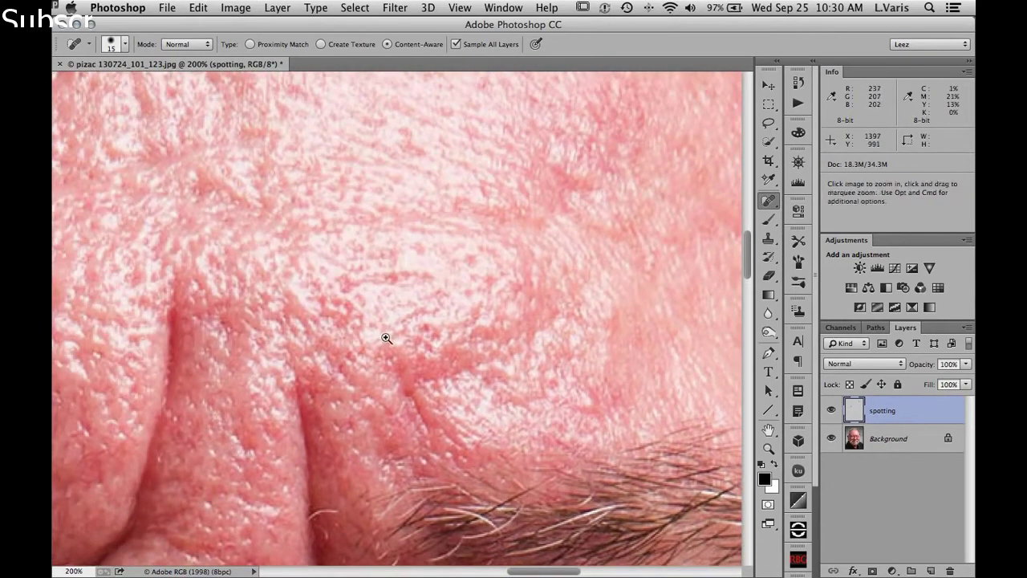
pyautogui.click(386, 337)
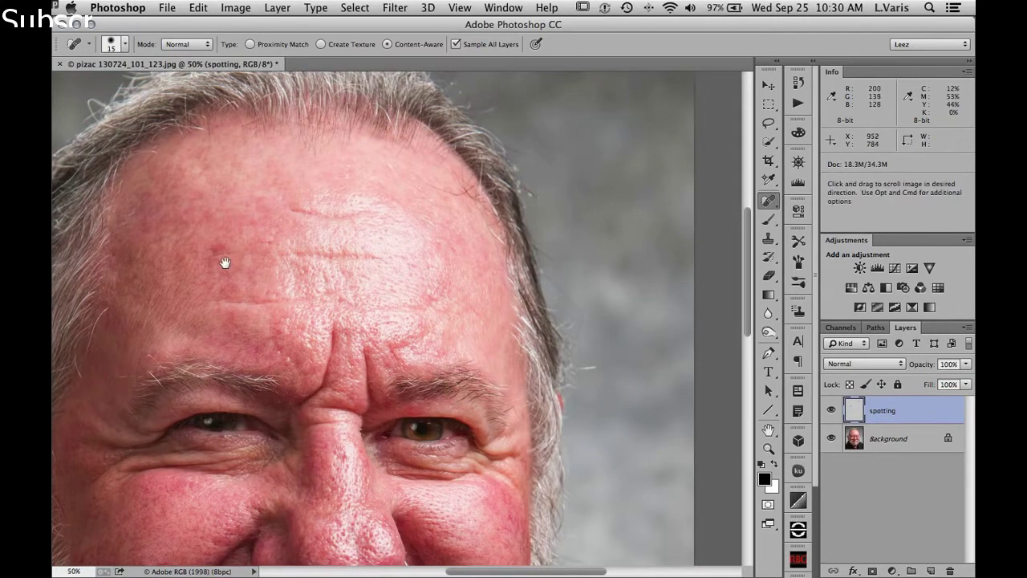
pyautogui.click(222, 253)
pyautogui.click(222, 253)
pyautogui.moveTo(270, 284)
pyautogui.mouseDown()
pyautogui.moveTo(298, 297)
pyautogui.moveTo(408, 312)
pyautogui.mouseUp()
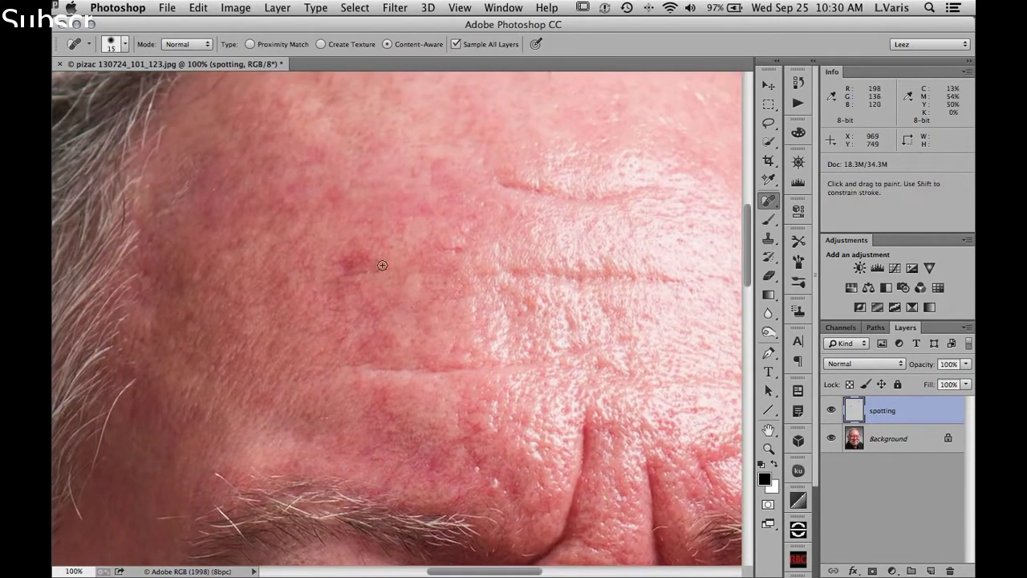
pyautogui.press(']')
pyautogui.press(']')
pyautogui.press(']')
pyautogui.moveTo(359, 259); pyautogui.dragTo(351, 260)
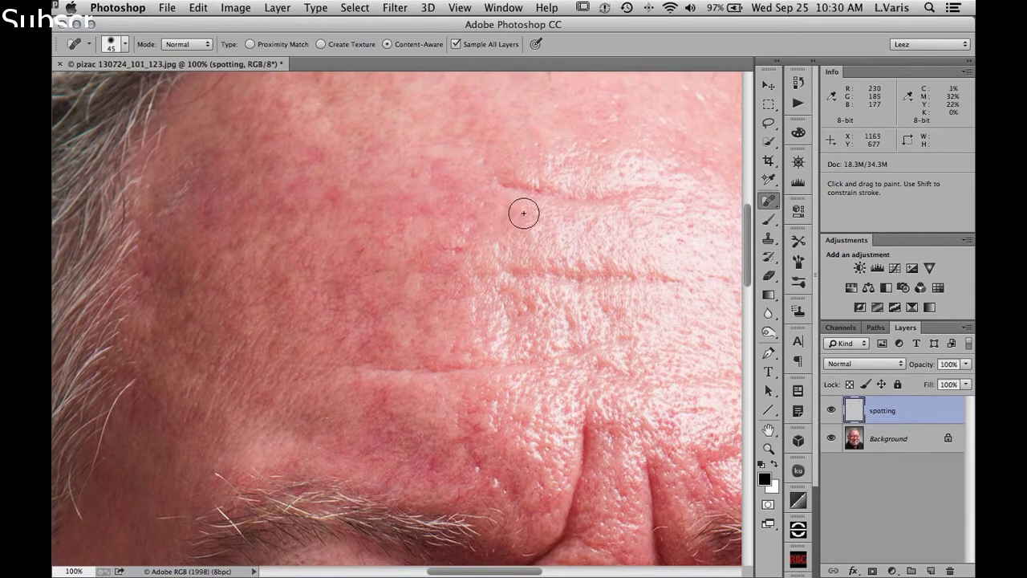
pyautogui.hotkey('ctrl', '-')
pyautogui.hotkey('ctrl', '-')
pyautogui.hotkey('ctrl', '-')
pyautogui.hotkey('ctrl', '-')
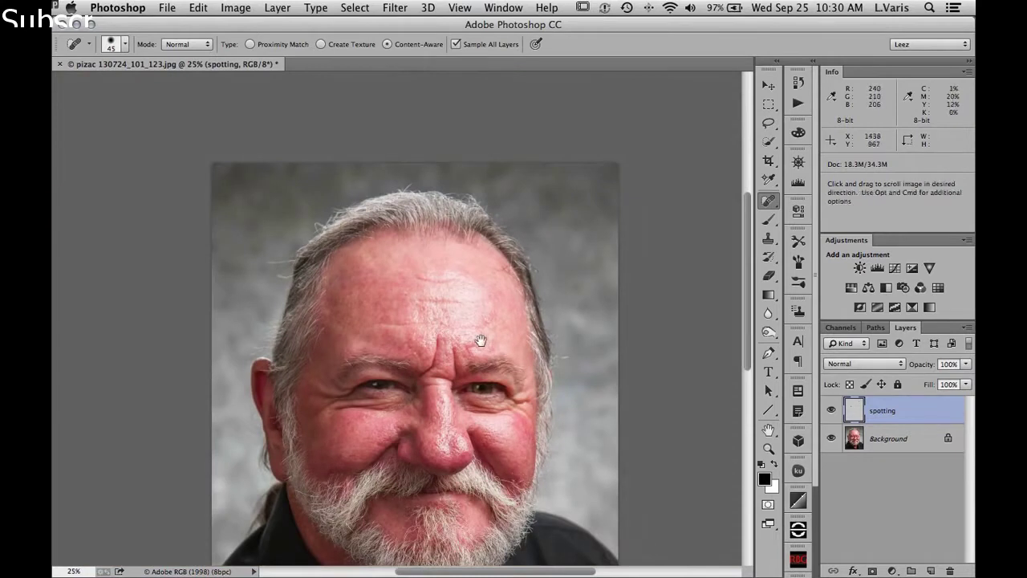
# Step: Add a Hue/Saturation adjustment layer above the spotting layer and set it to edit the Reds range
pyautogui.moveTo(481, 339); pyautogui.dragTo(485, 213)
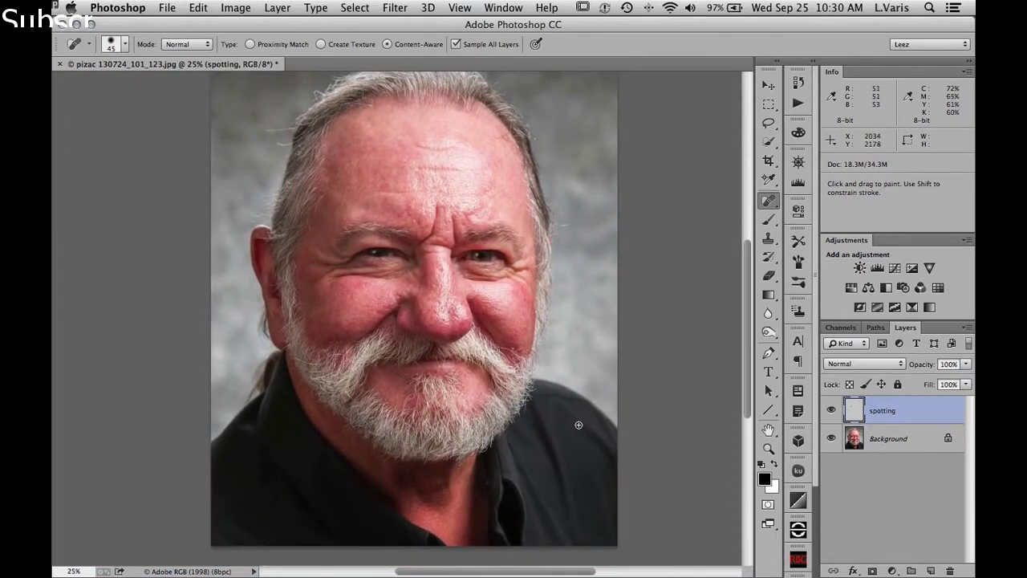
pyautogui.hotkey('ctrl', '+')
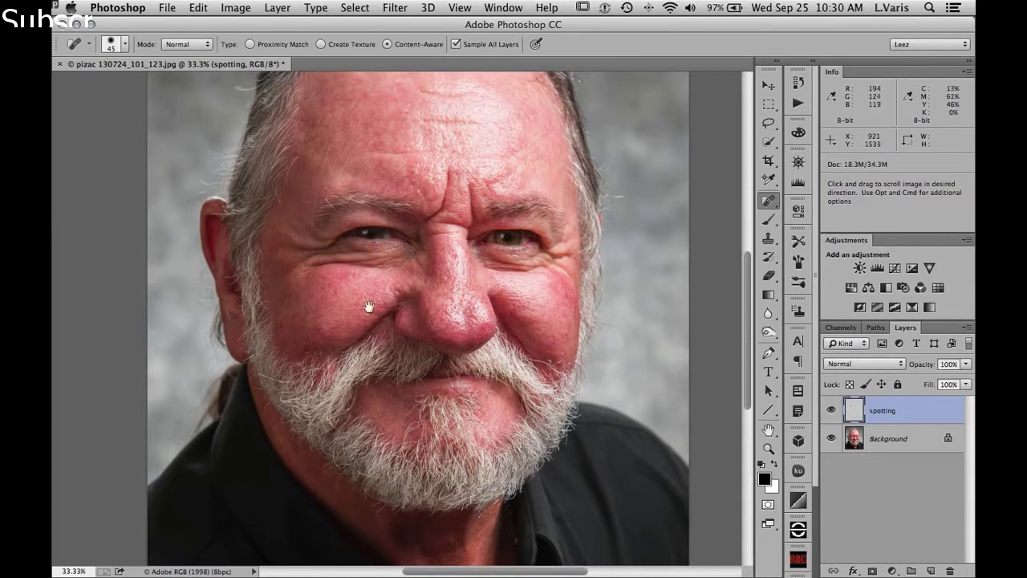
pyautogui.moveTo(369, 305); pyautogui.dragTo(325, 373)
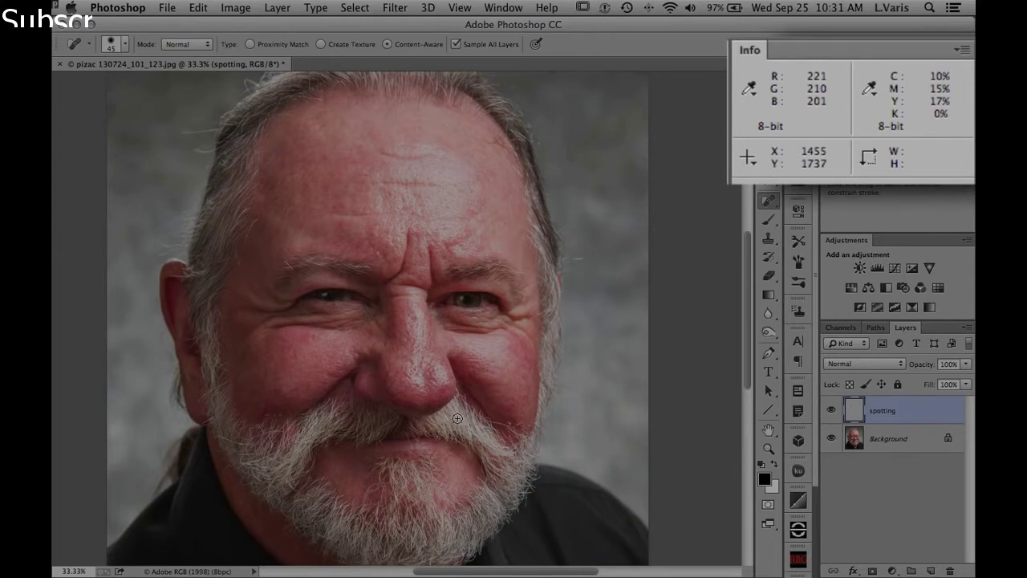
pyautogui.moveTo(435, 532); pyautogui.dragTo(467, 432)
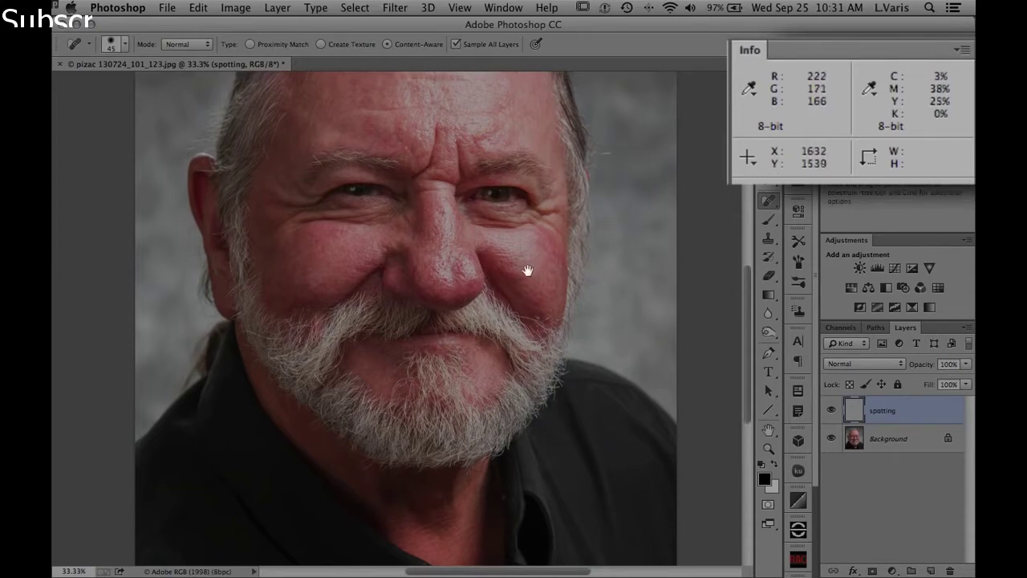
pyautogui.moveTo(527, 270); pyautogui.dragTo(516, 354)
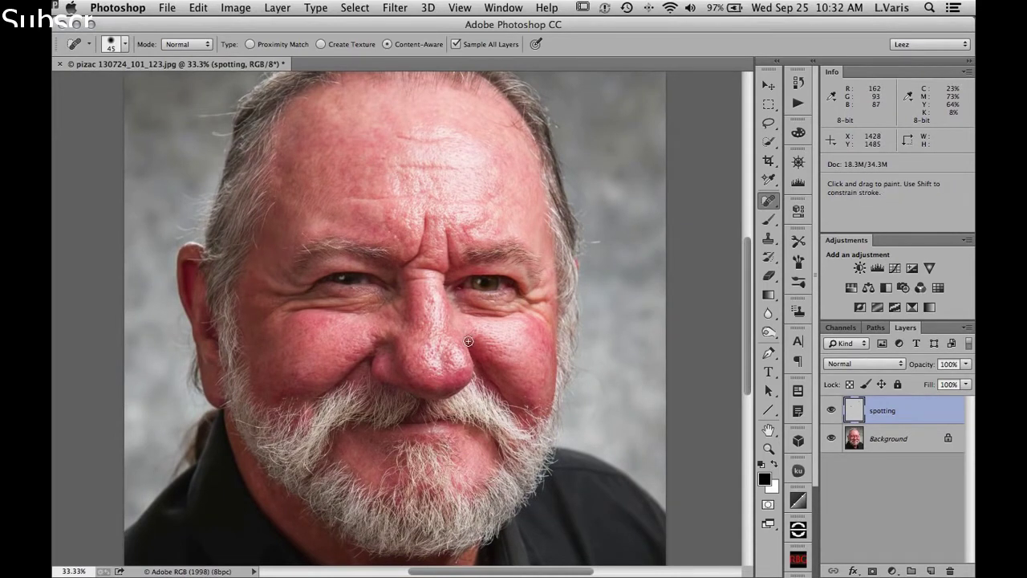
pyautogui.click(850, 288)
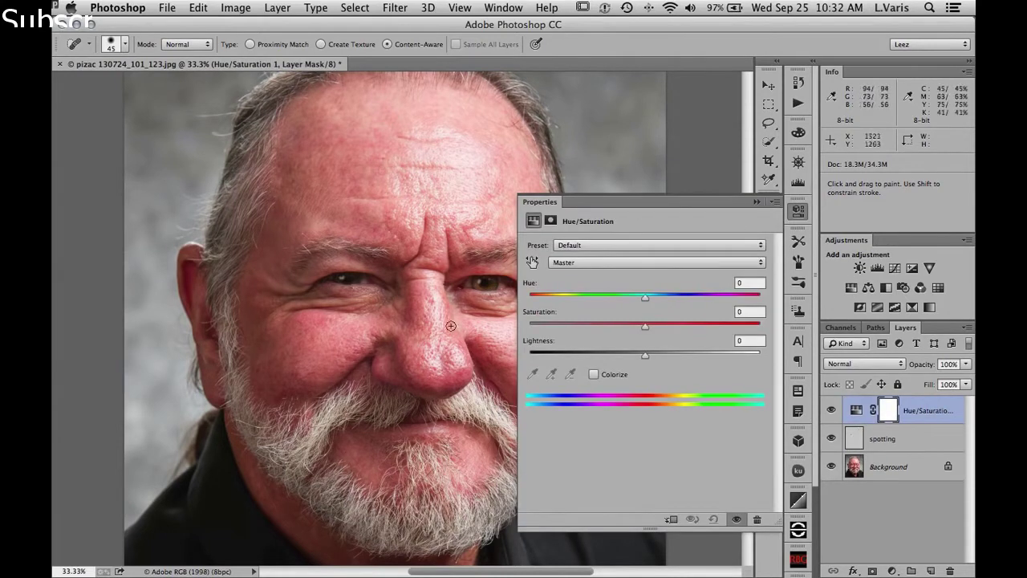
pyautogui.moveTo(398, 370); pyautogui.dragTo(316, 354)
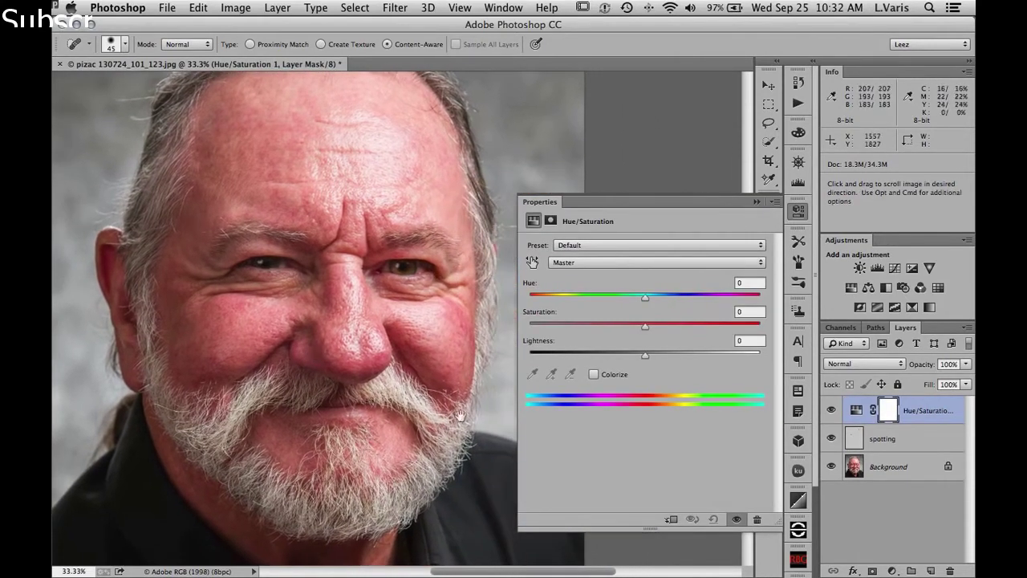
pyautogui.click(620, 262)
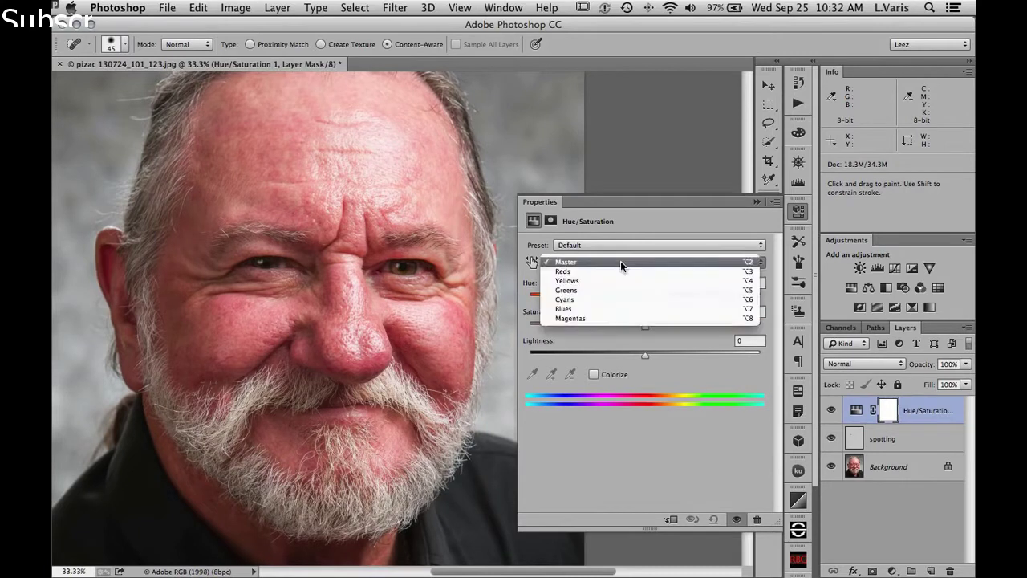
pyautogui.click(619, 272)
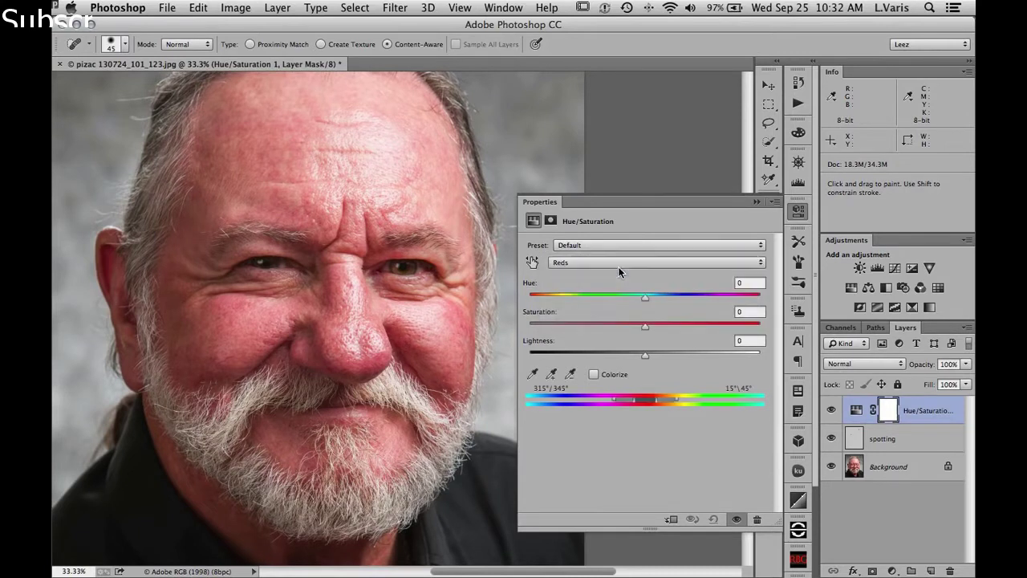
pyautogui.click(570, 262)
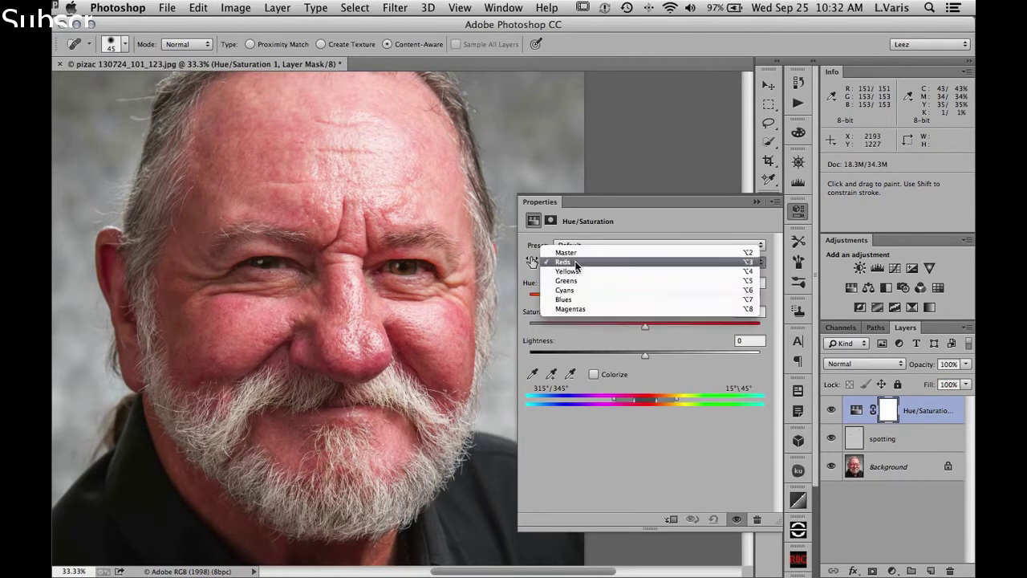
pyautogui.click(594, 260)
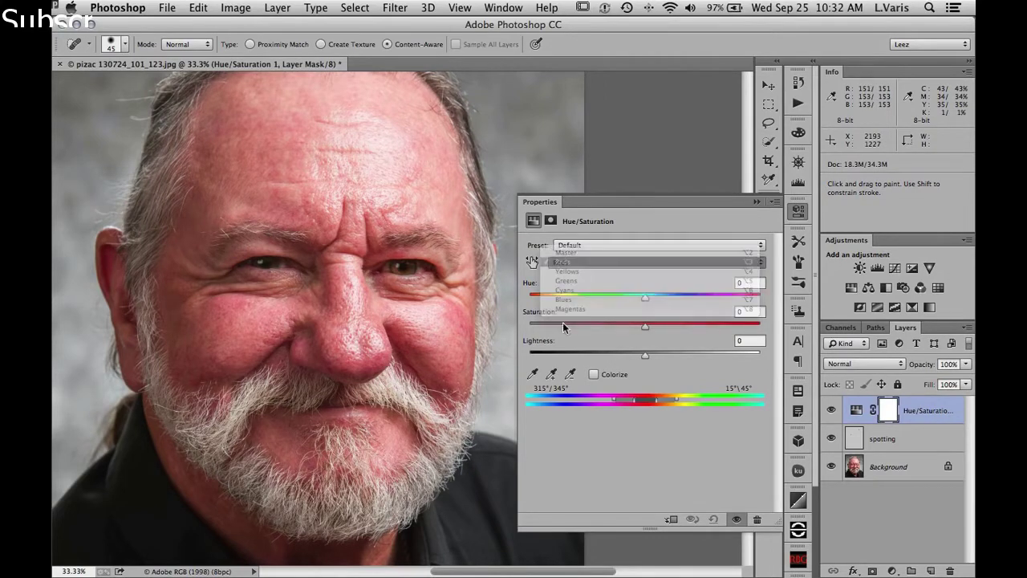
# Step: Sample the reddest skin on the nose as the Reds colour range and subtract the normal skin tone beside the eye
pyautogui.click(532, 374)
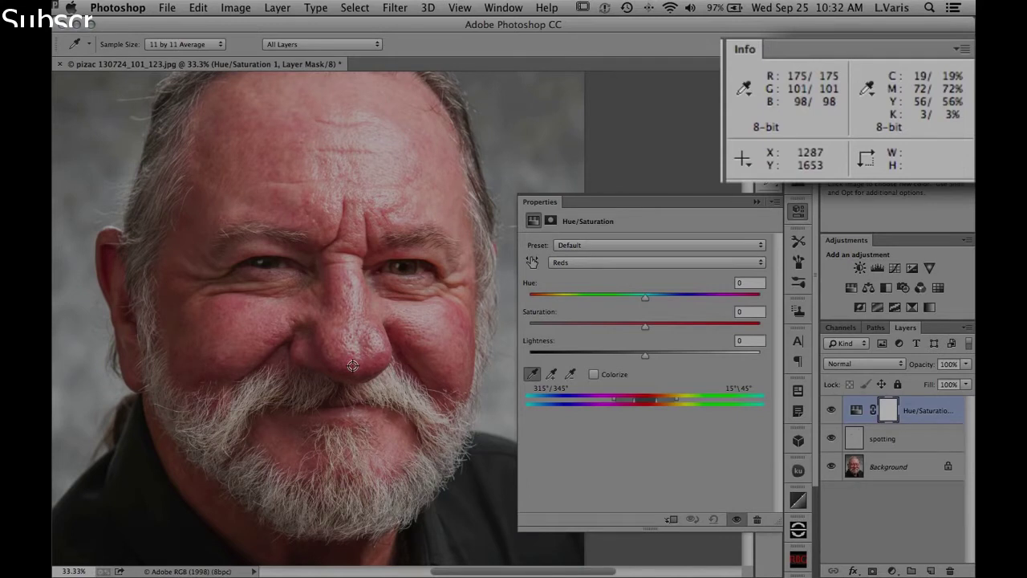
pyautogui.moveTo(660, 401); pyautogui.dragTo(663, 402)
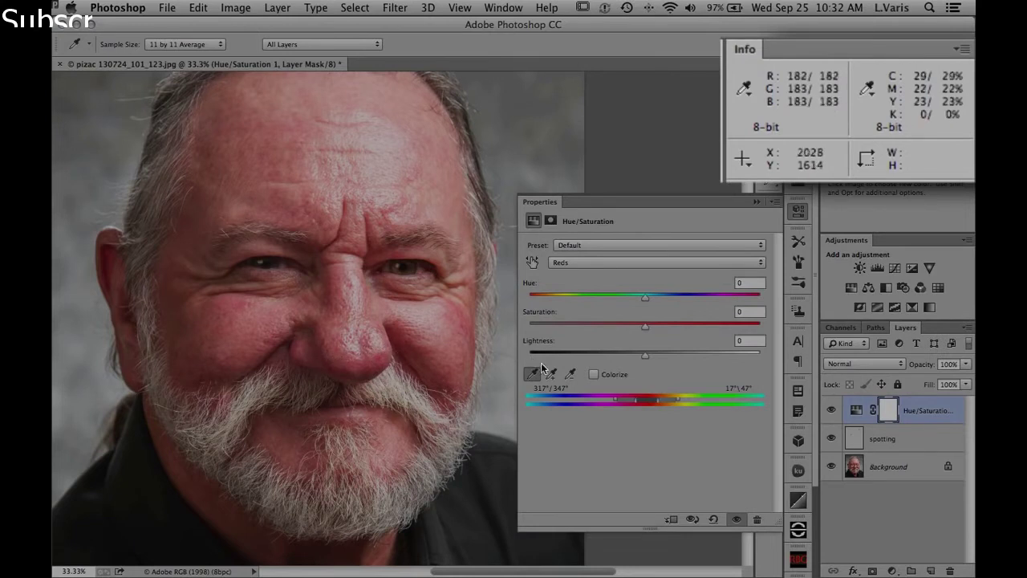
pyautogui.click(569, 375)
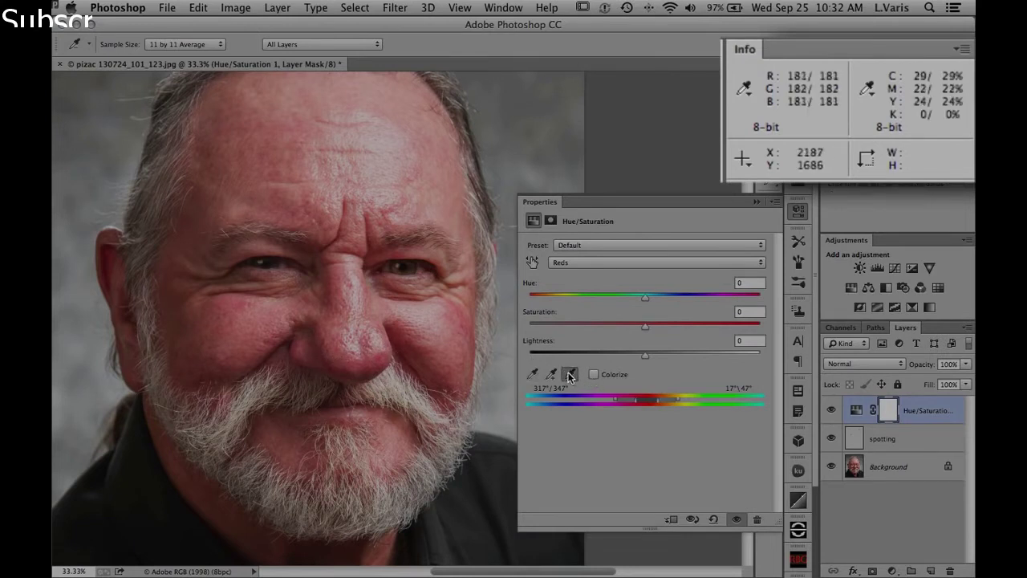
pyautogui.click(456, 278)
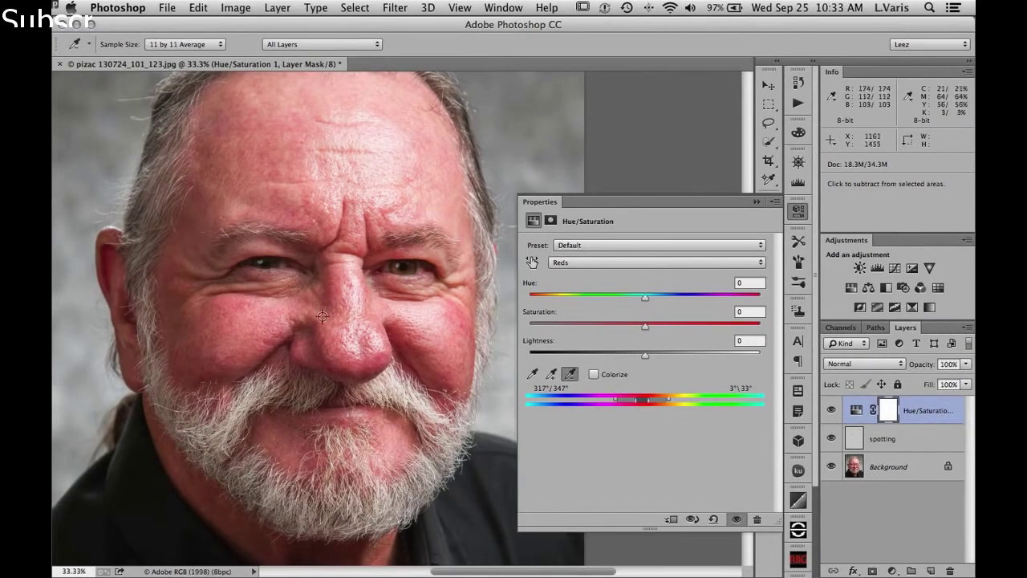
# Step: Shift the Reds hue to -180 to expose the affected skin and narrow the range's upper falloff to 21°
pyautogui.moveTo(646, 301); pyautogui.dragTo(478, 293)
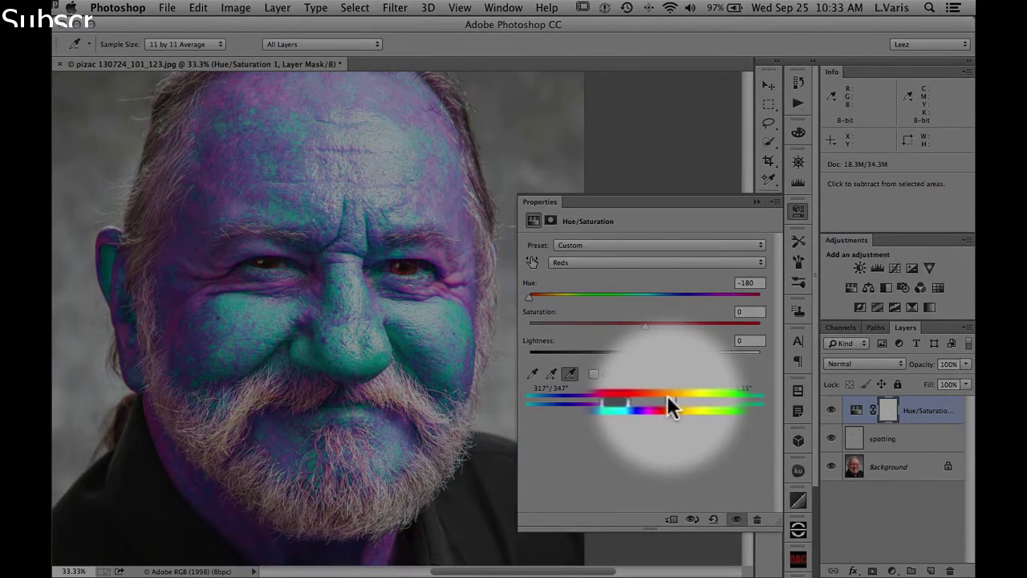
pyautogui.moveTo(665, 395); pyautogui.dragTo(657, 396)
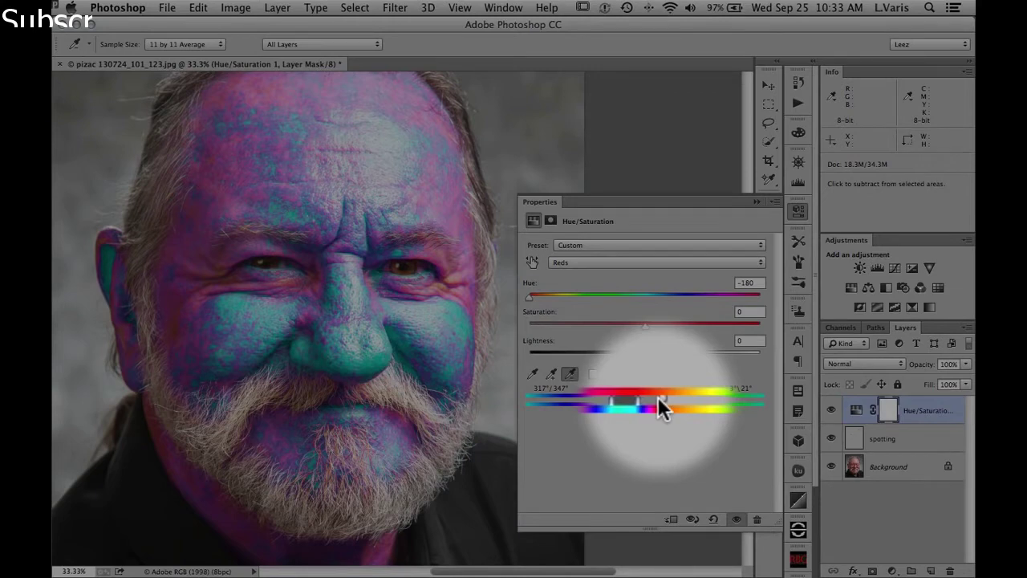
pyautogui.moveTo(658, 396); pyautogui.dragTo(658, 396)
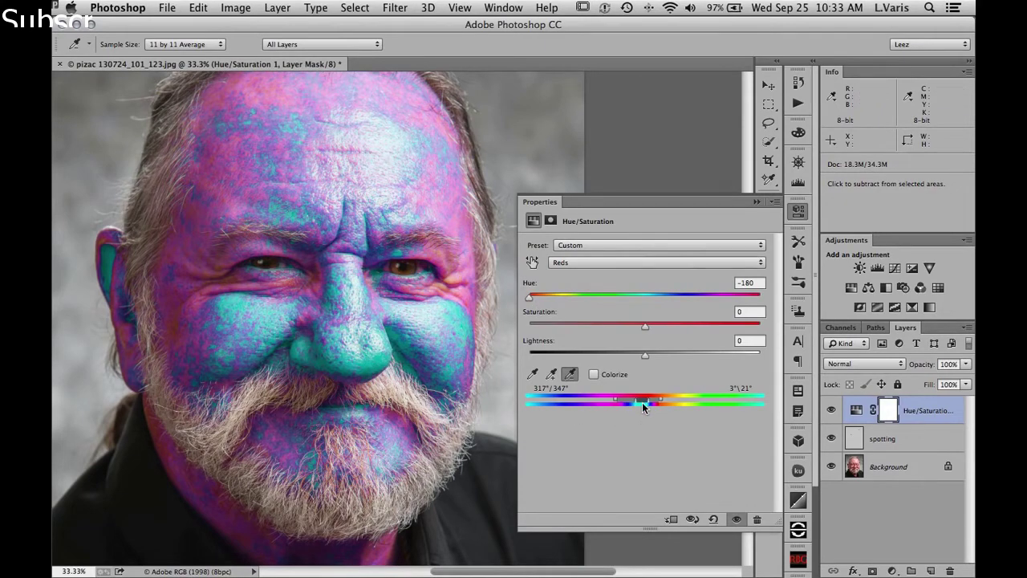
# Step: Set the Reds hue to +18 and collapse the adjustment's properties
pyautogui.moveTo(529, 297); pyautogui.dragTo(648, 304)
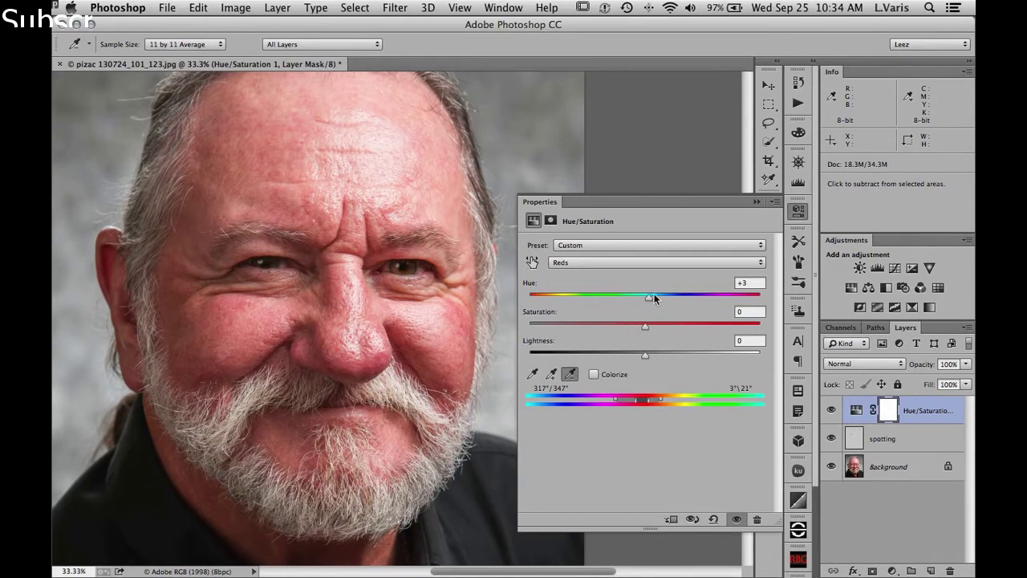
pyautogui.moveTo(645, 297); pyautogui.dragTo(657, 297)
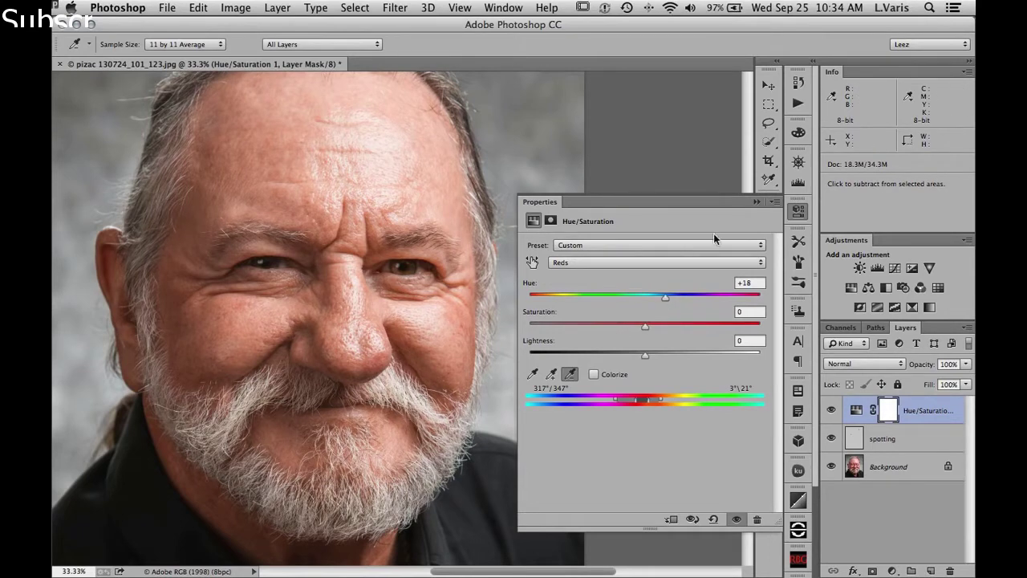
pyautogui.click(758, 201)
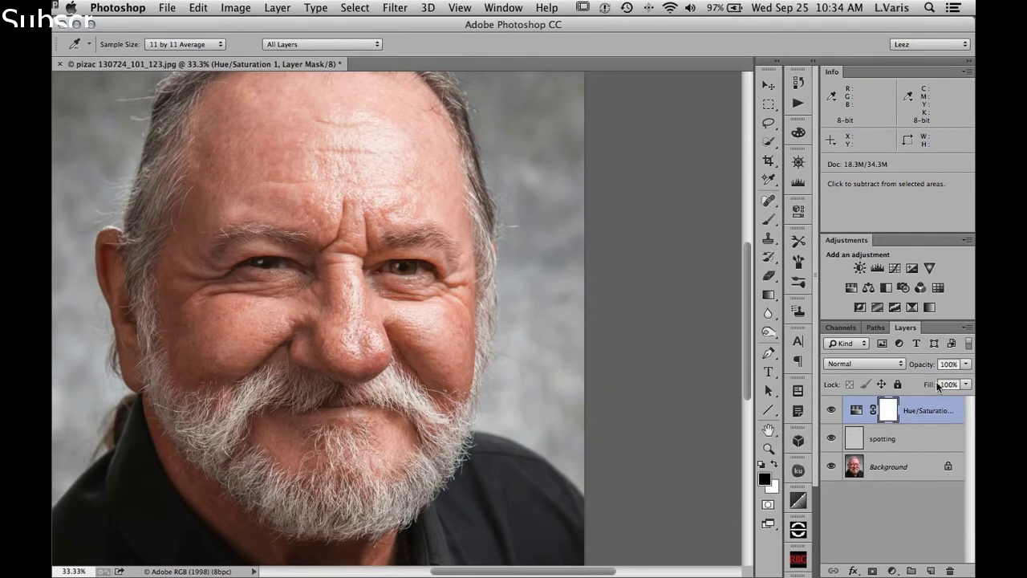
# Step: Reduce the Hue/Saturation layer's opacity to 90%
pyautogui.click(967, 364)
pyautogui.moveTo(966, 381); pyautogui.dragTo(947, 381)
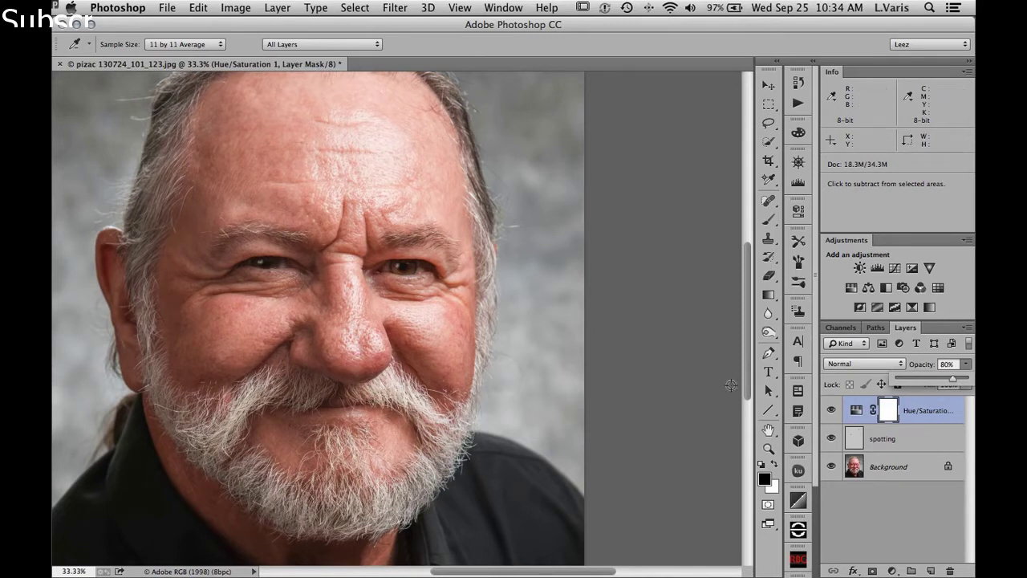
pyautogui.moveTo(957, 382); pyautogui.dragTo(959, 383)
pyautogui.click(742, 377)
pyautogui.moveTo(744, 377); pyautogui.dragTo(745, 373)
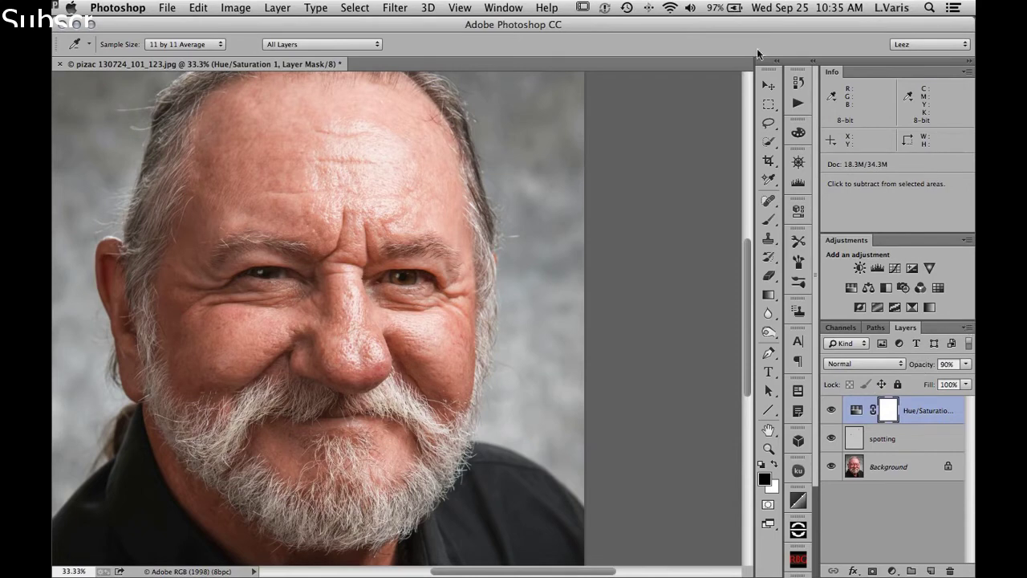
# Step: Collapse the Info display and merge a copy of all visible layers into a new layer on top
pyautogui.doubleClick(833, 72)
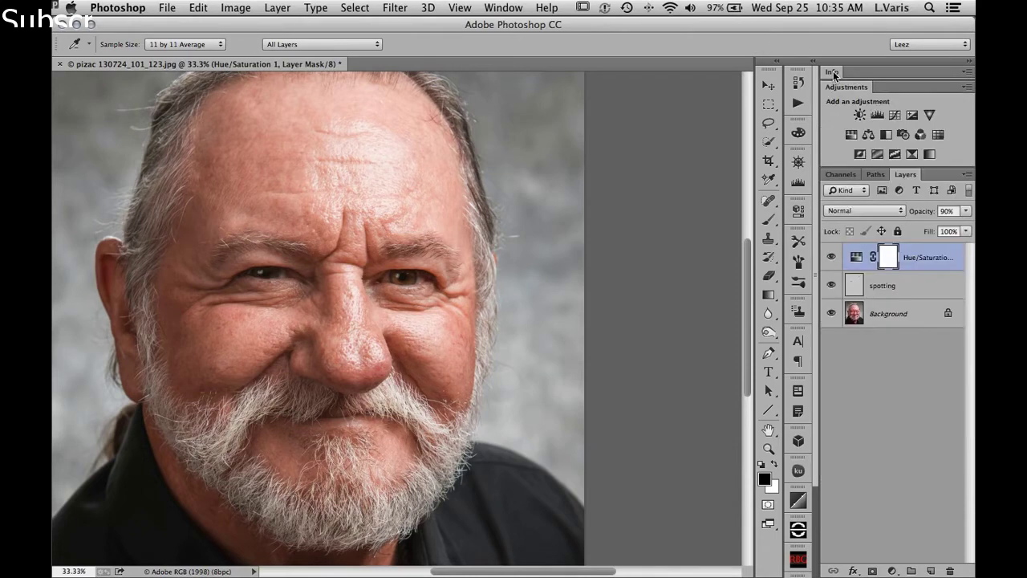
pyautogui.click(966, 178)
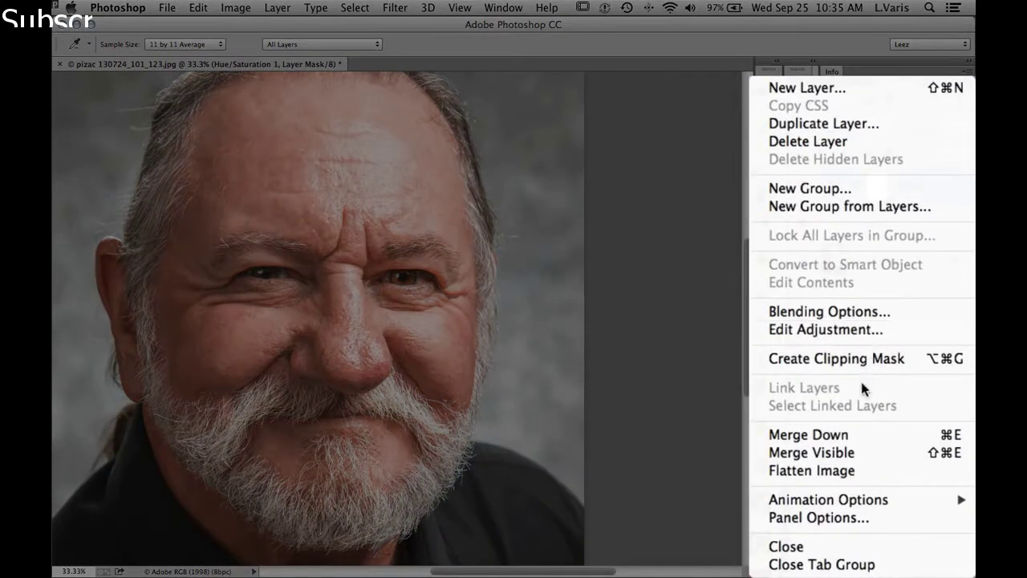
pyautogui.keyDown('alt'); pyautogui.click(852, 454); pyautogui.keyUp('alt')
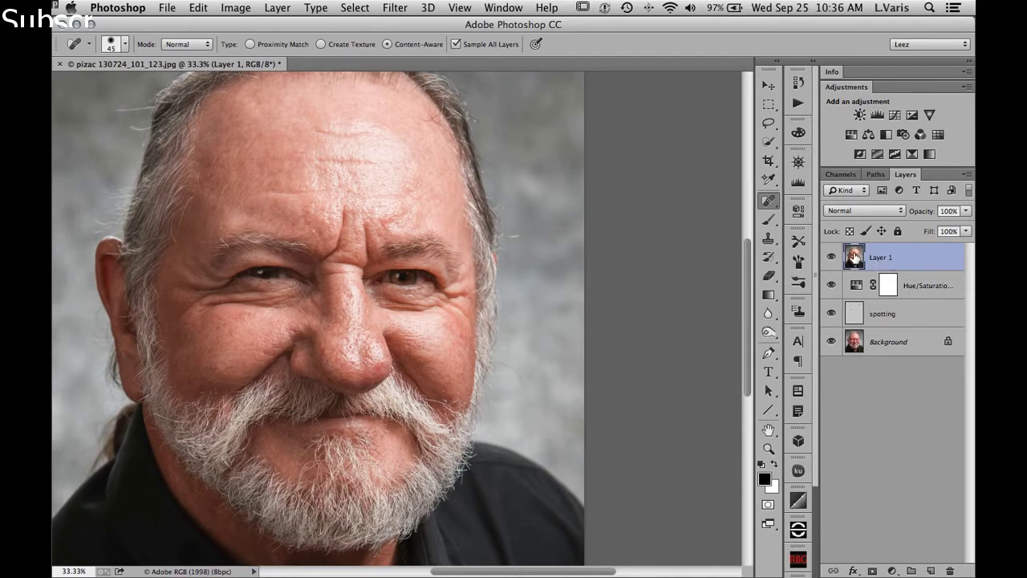
# Step: Duplicate the merged layer, naming the upper copy tex and the lower one smooth
pyautogui.moveTo(854, 255); pyautogui.dragTo(930, 571)
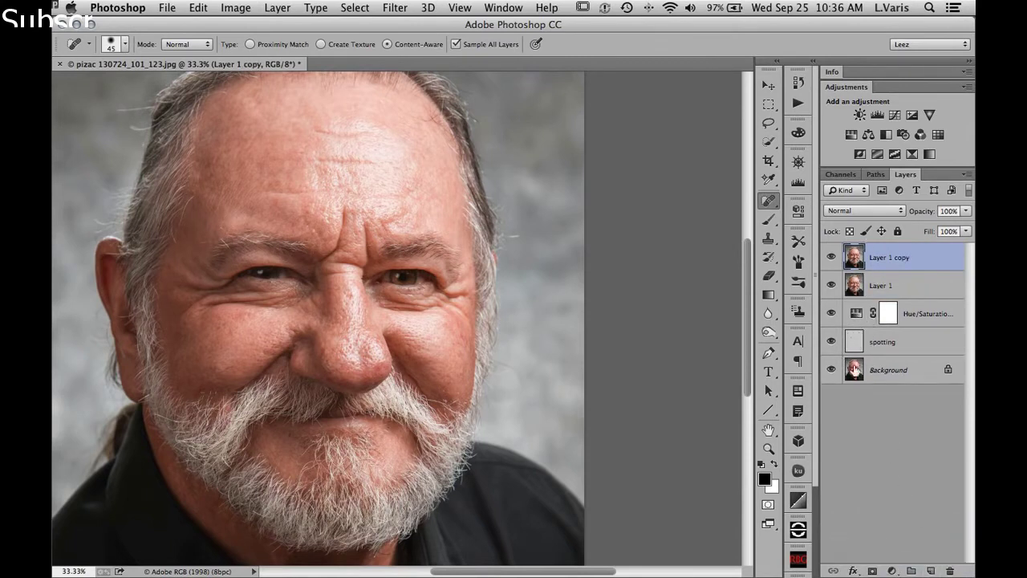
pyautogui.doubleClick(886, 258)
pyautogui.write('tex')
pyautogui.press('Tab')
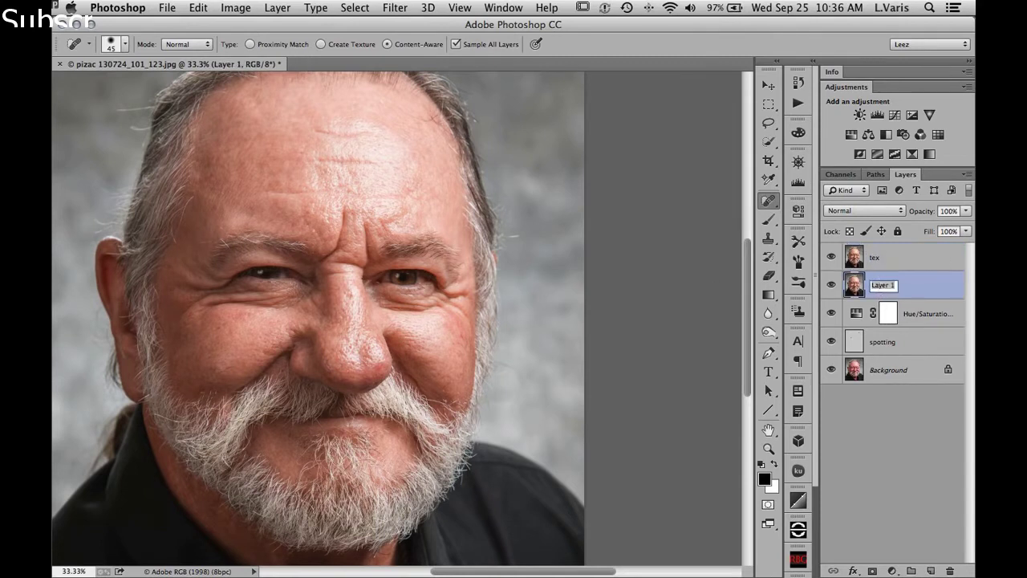
pyautogui.write('smooth')
pyautogui.click(915, 285)
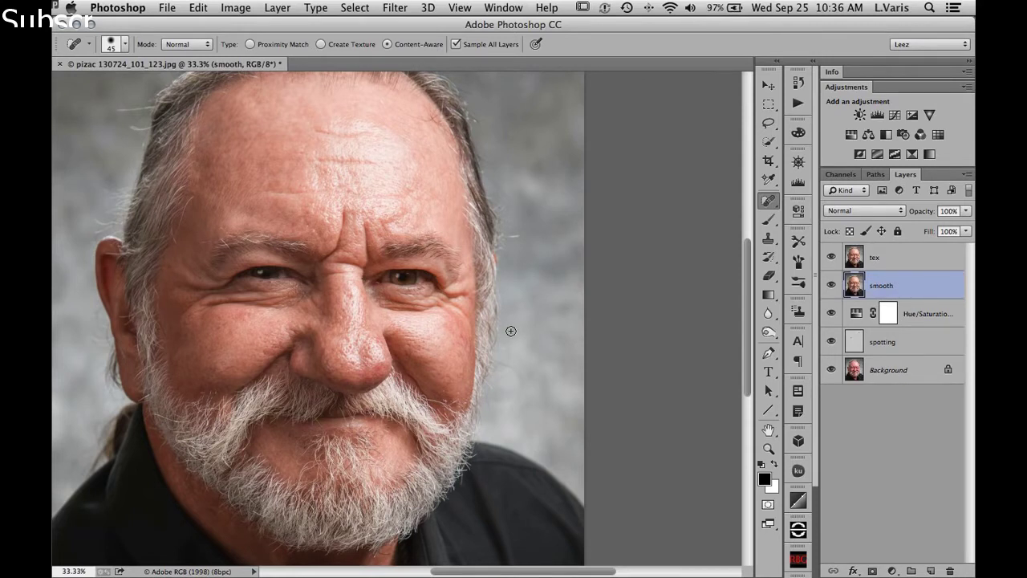
# Step: Hide the tex layer and convert the smooth layer to a Smart Object
pyautogui.click(831, 258)
pyautogui.click(277, 9)
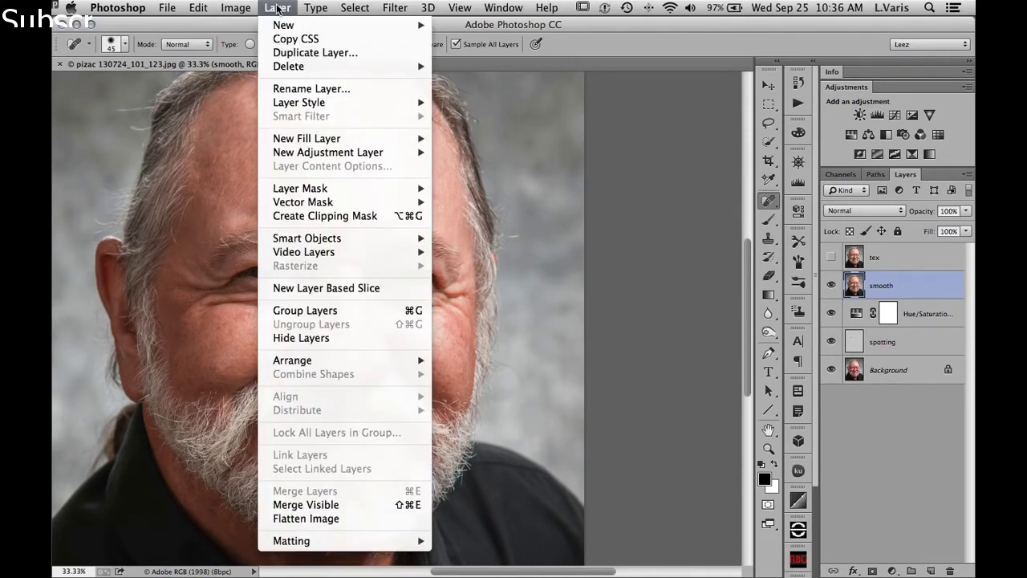
pyautogui.moveTo(341, 241)
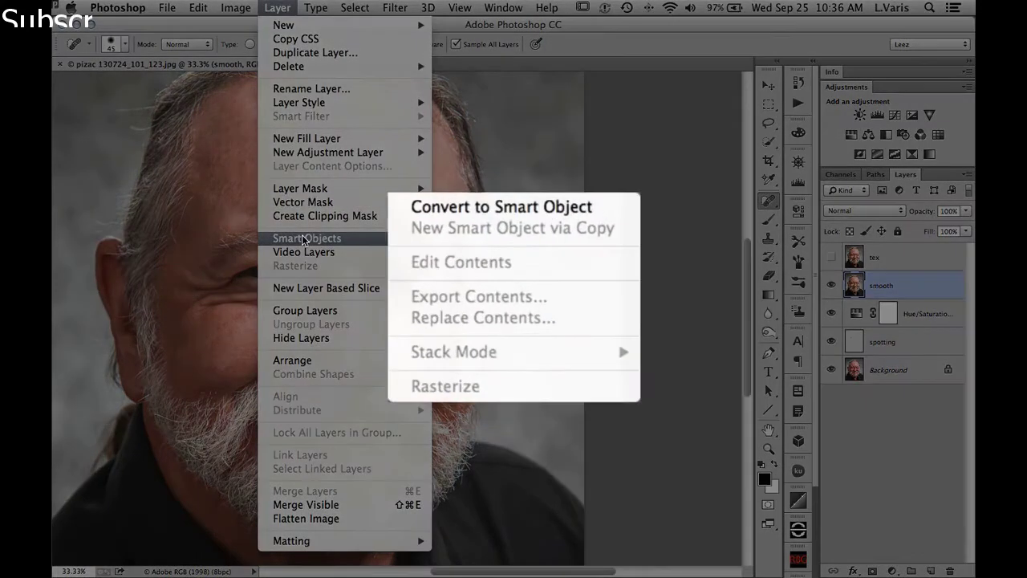
pyautogui.click(521, 210)
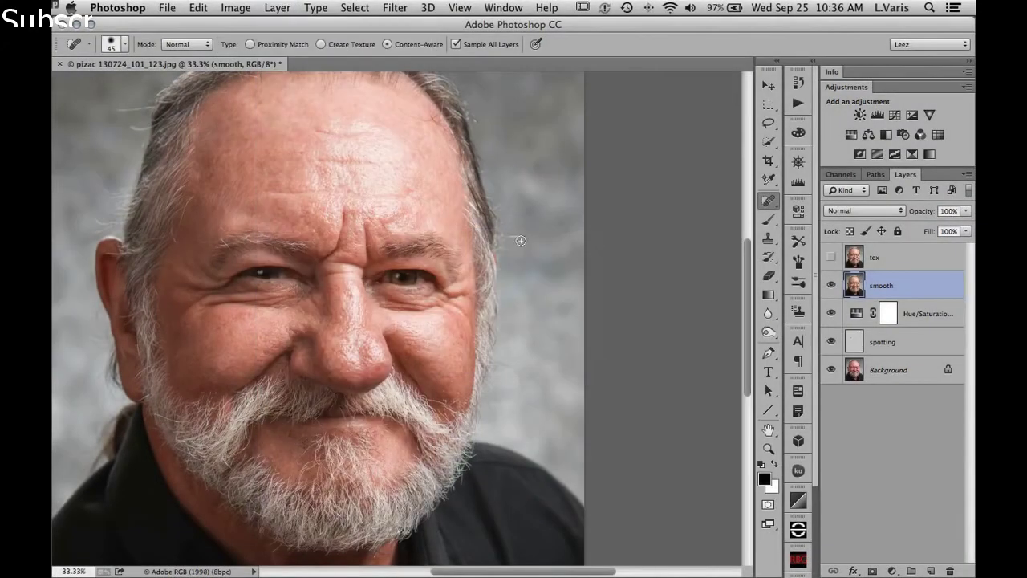
# Step: Apply a Gaussian Blur with a radius of about 20 pixels to the smooth layer
pyautogui.click(395, 8)
pyautogui.moveTo(416, 179)
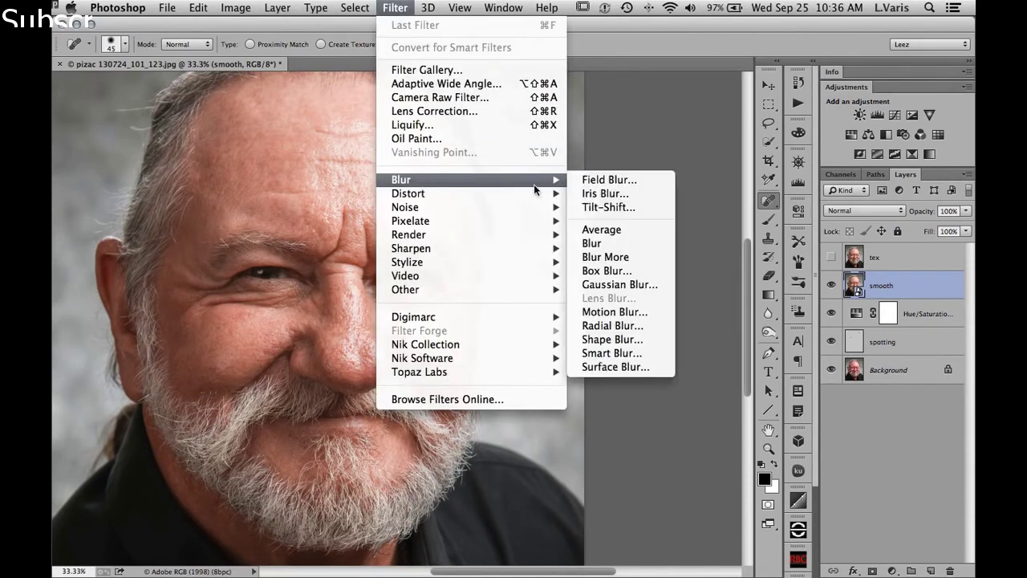
pyautogui.click(646, 286)
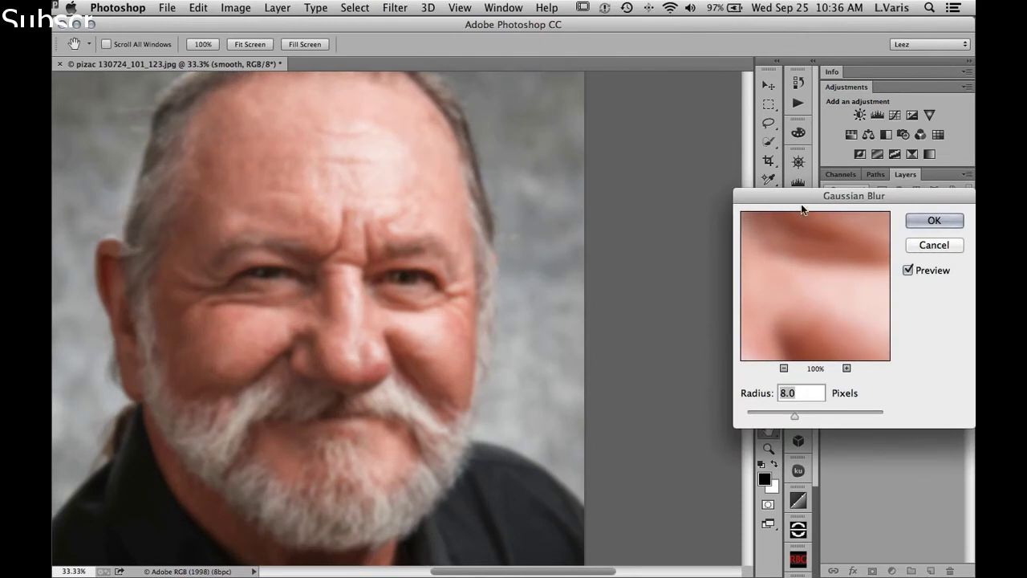
pyautogui.moveTo(795, 199); pyautogui.dragTo(599, 140)
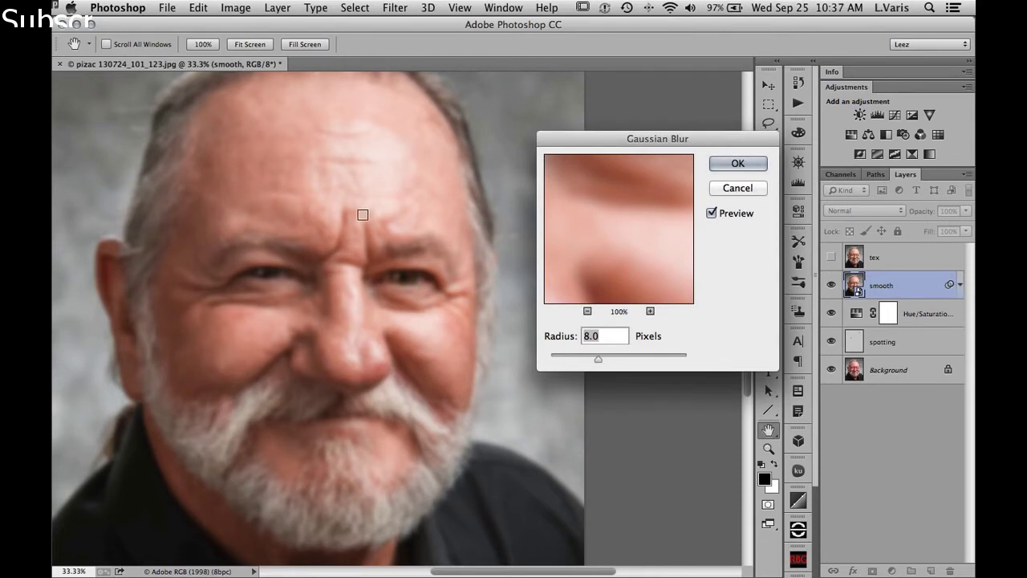
pyautogui.moveTo(628, 252); pyautogui.dragTo(624, 225)
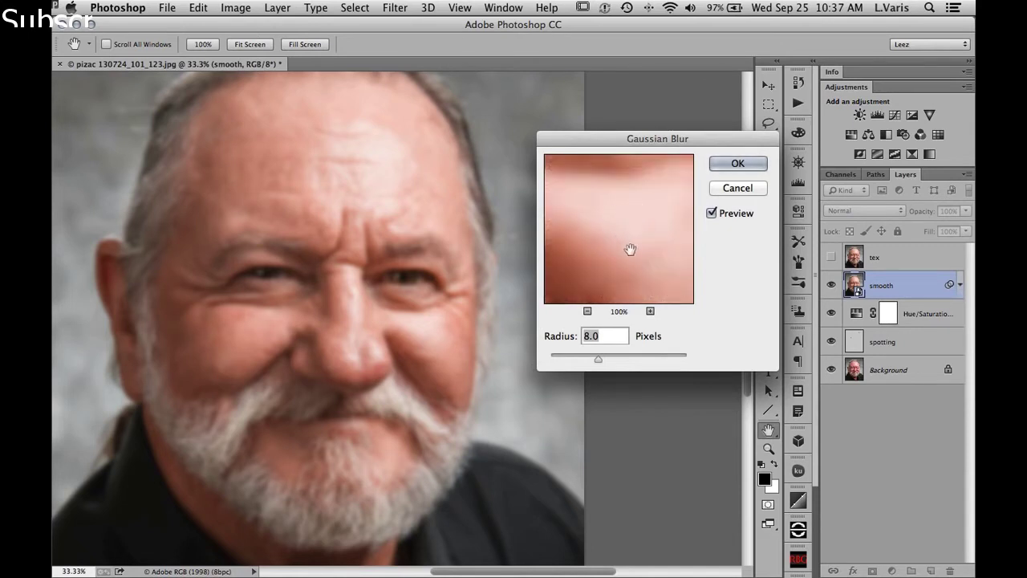
pyautogui.moveTo(601, 360); pyautogui.dragTo(611, 363)
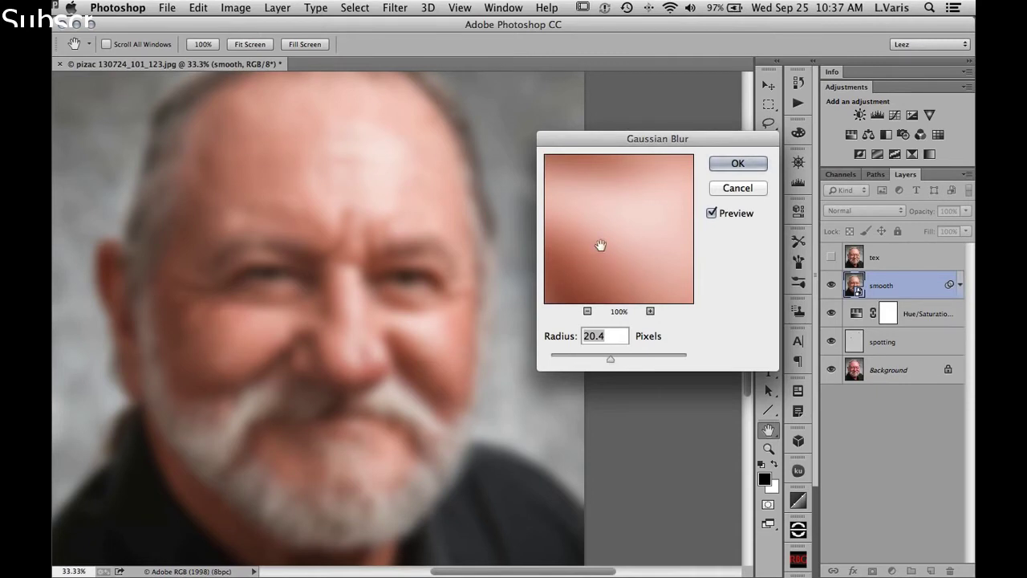
pyautogui.moveTo(610, 359); pyautogui.dragTo(611, 363)
pyautogui.click(723, 162)
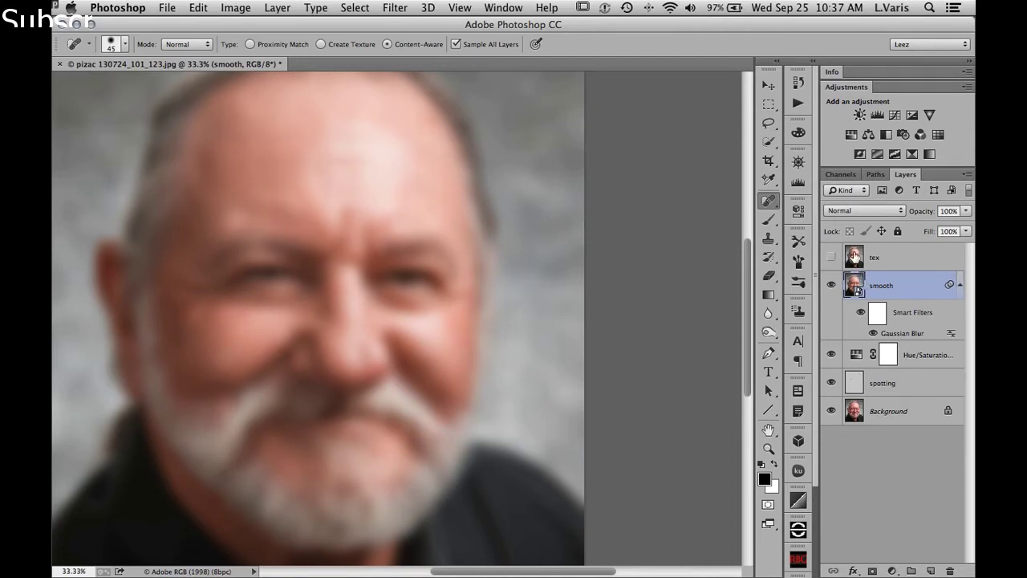
# Step: Show the tex layer and use Apply Image on it with the smooth layer as source, Subtract blending, scale 2 and offset 128
pyautogui.click(832, 257)
pyautogui.click(867, 258)
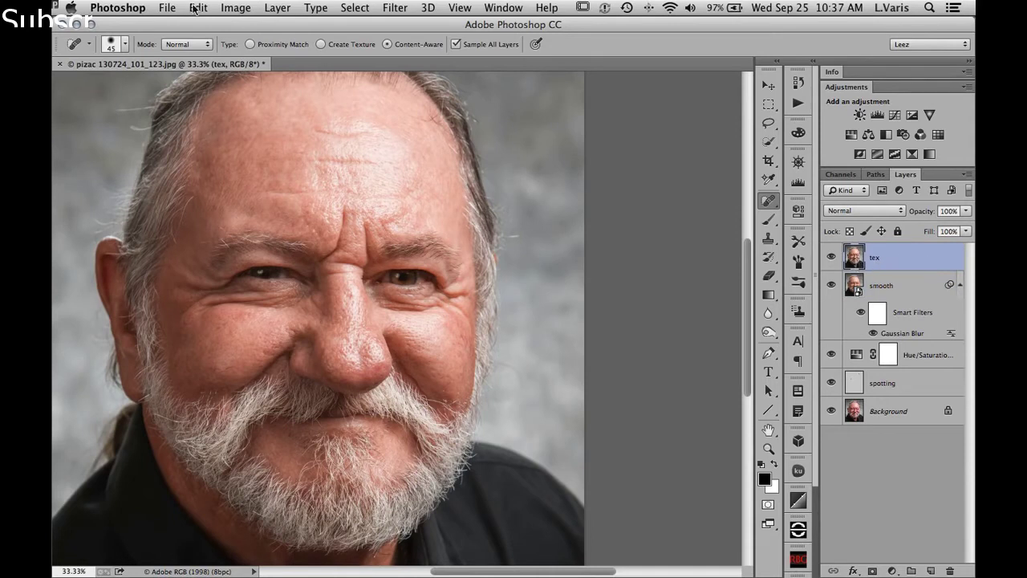
pyautogui.click(238, 10)
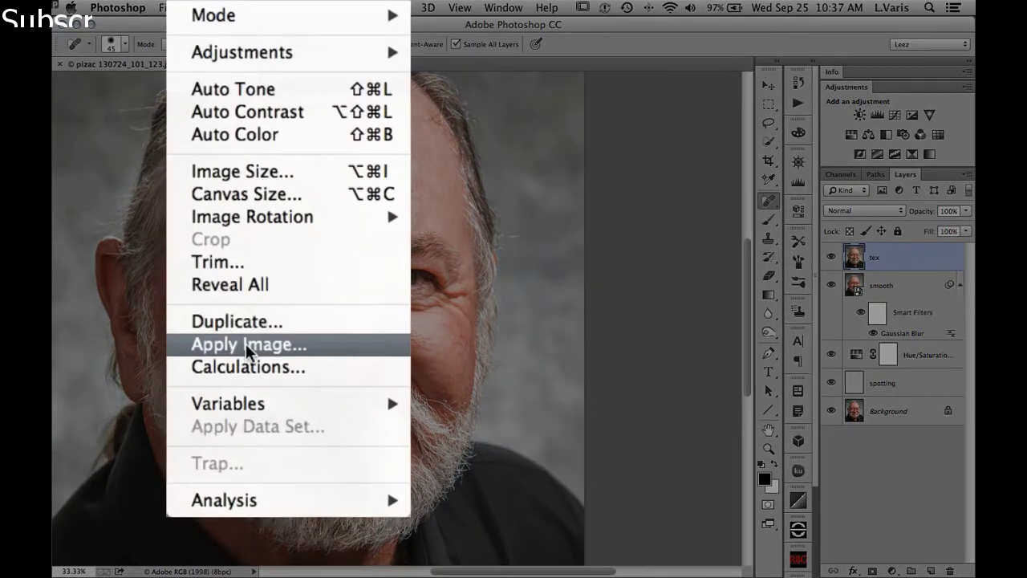
pyautogui.click(337, 351)
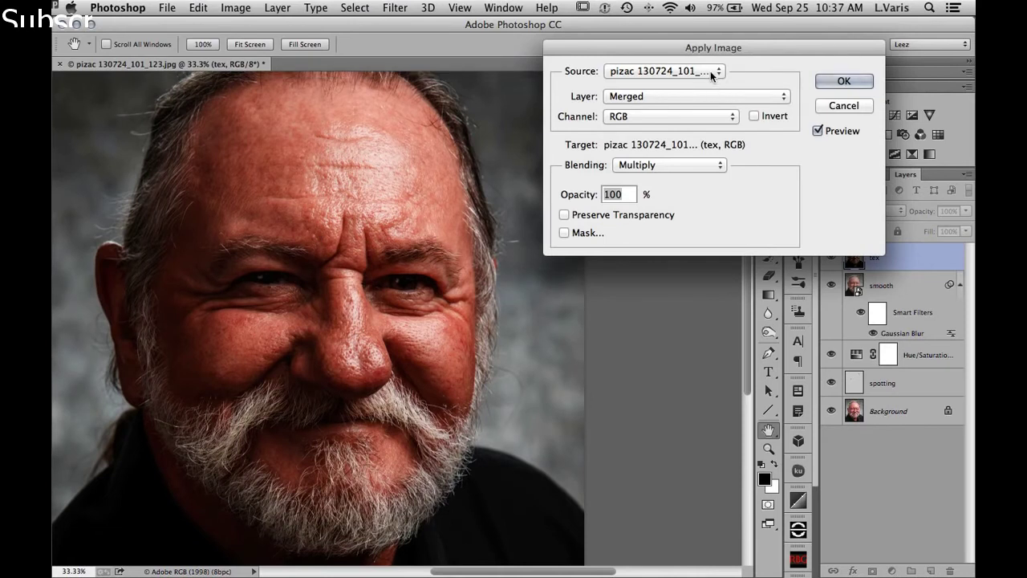
pyautogui.click(657, 97)
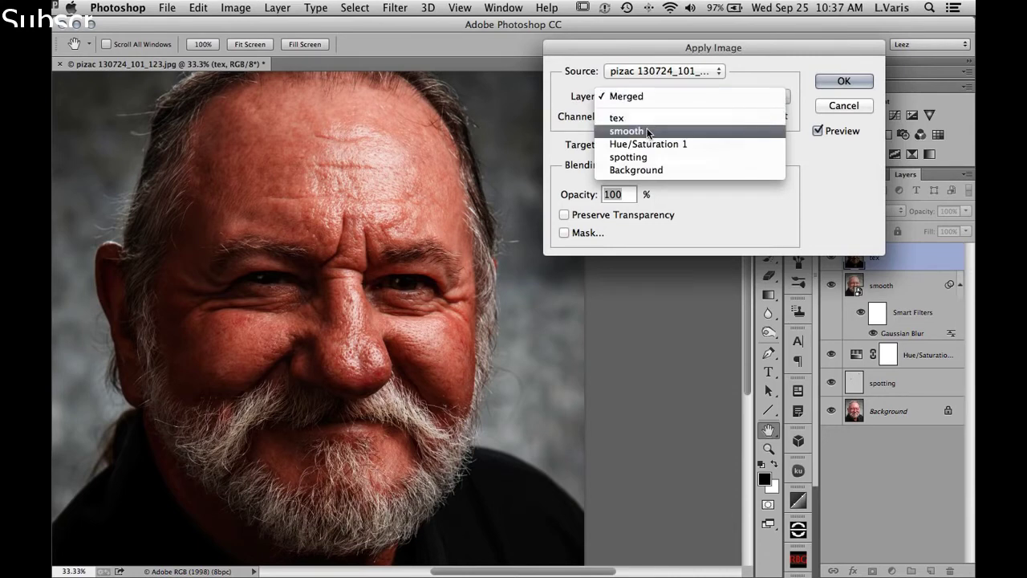
pyautogui.click(648, 132)
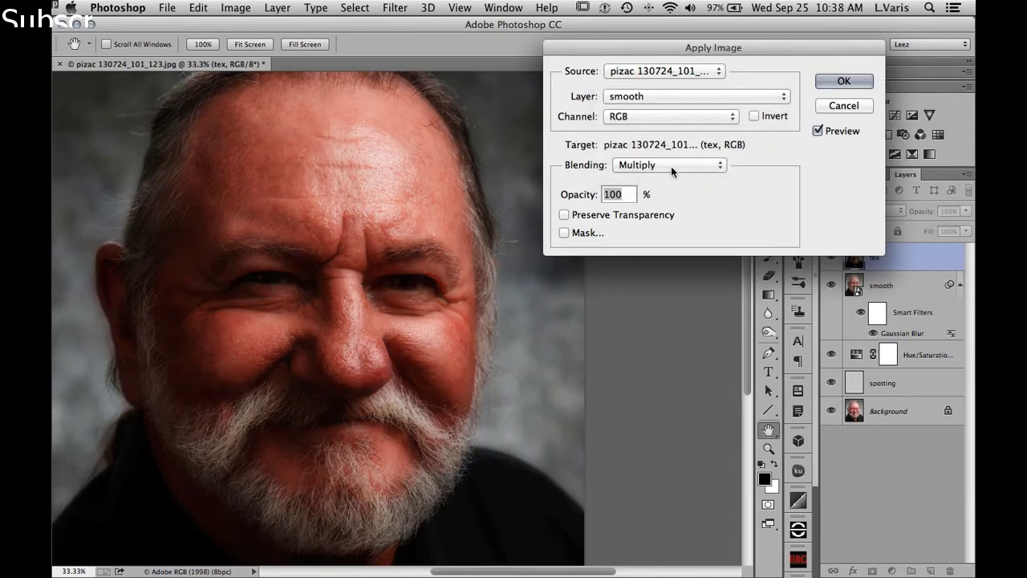
pyautogui.click(671, 166)
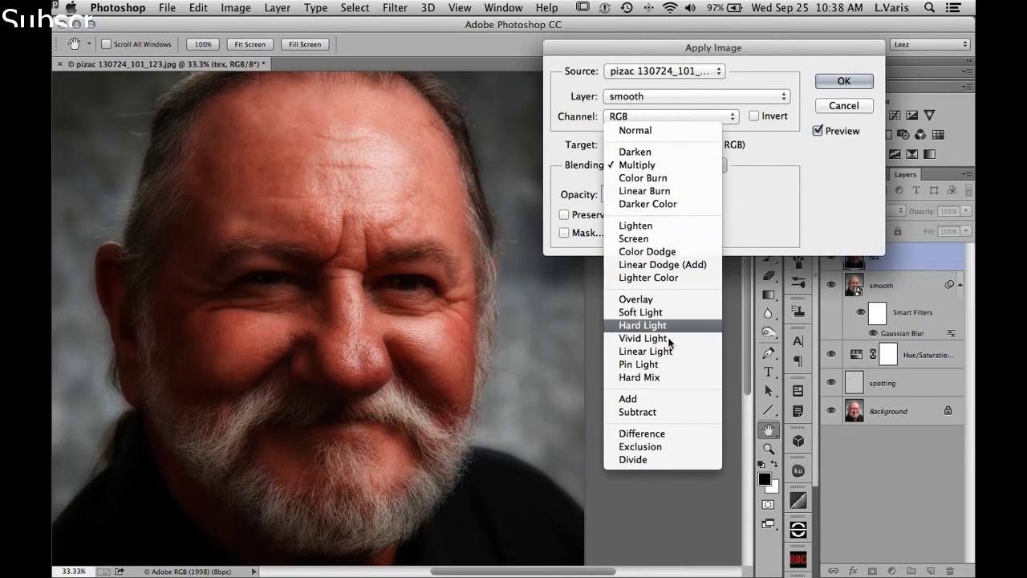
pyautogui.click(662, 413)
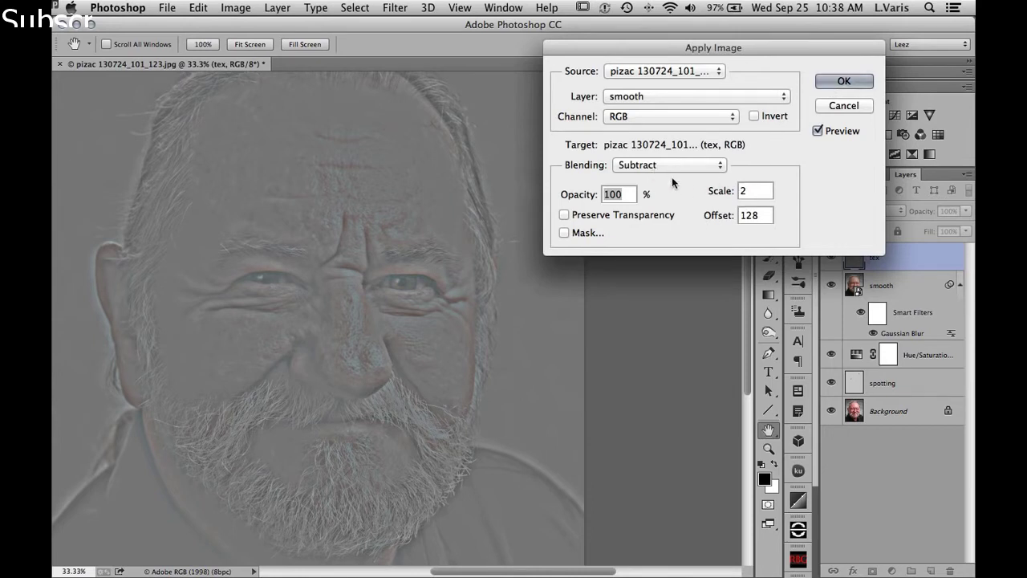
pyautogui.click(824, 80)
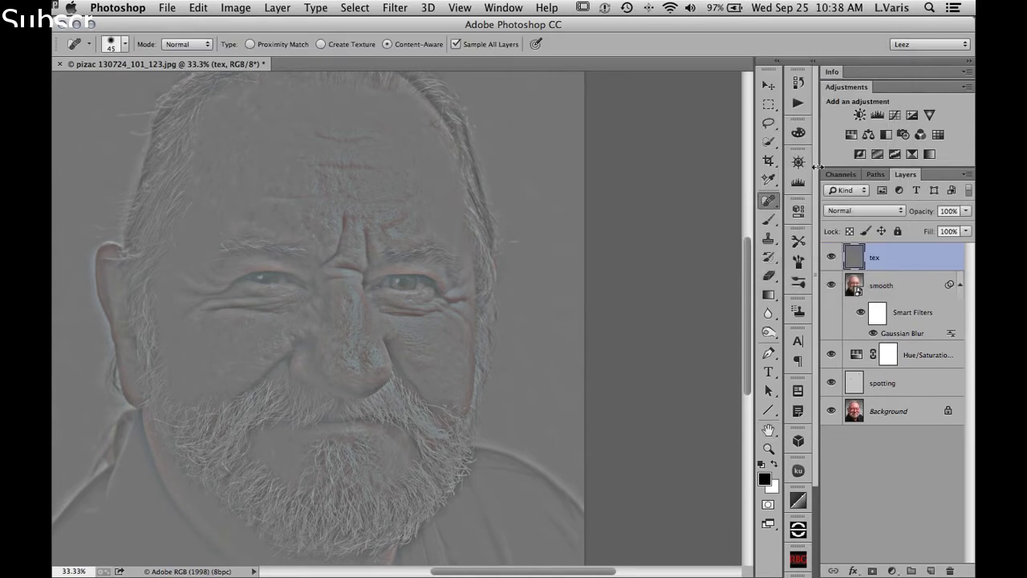
# Step: Set the tex layer's blend mode to Linear Light and compare the image with the layer hidden and shown
pyautogui.click(888, 213)
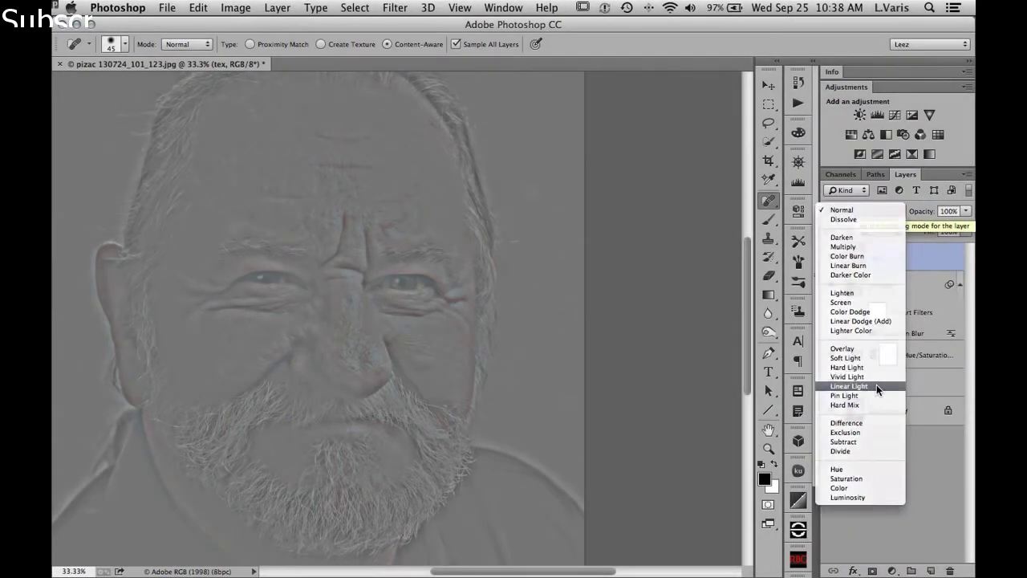
pyautogui.click(876, 384)
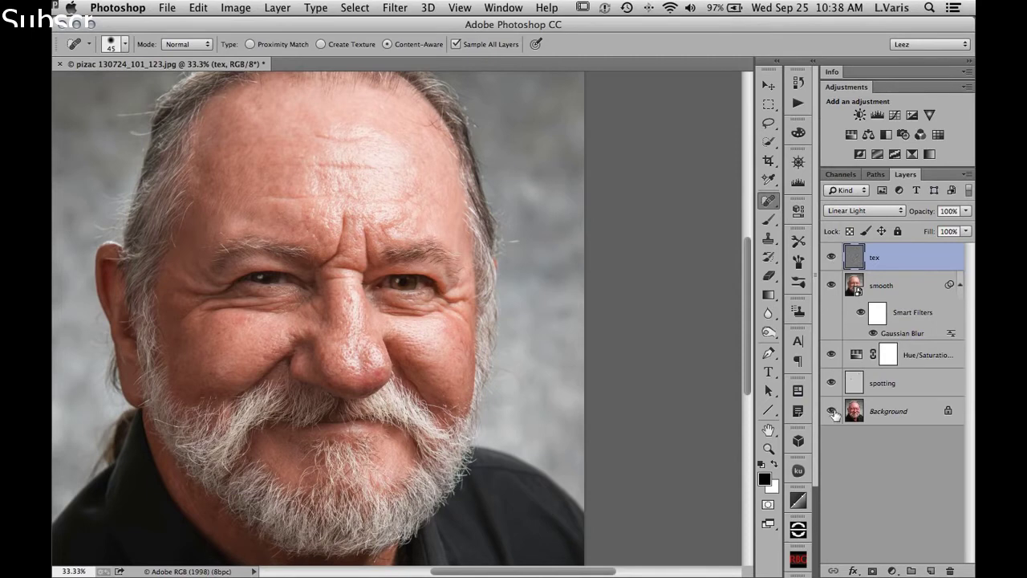
pyautogui.click(831, 259)
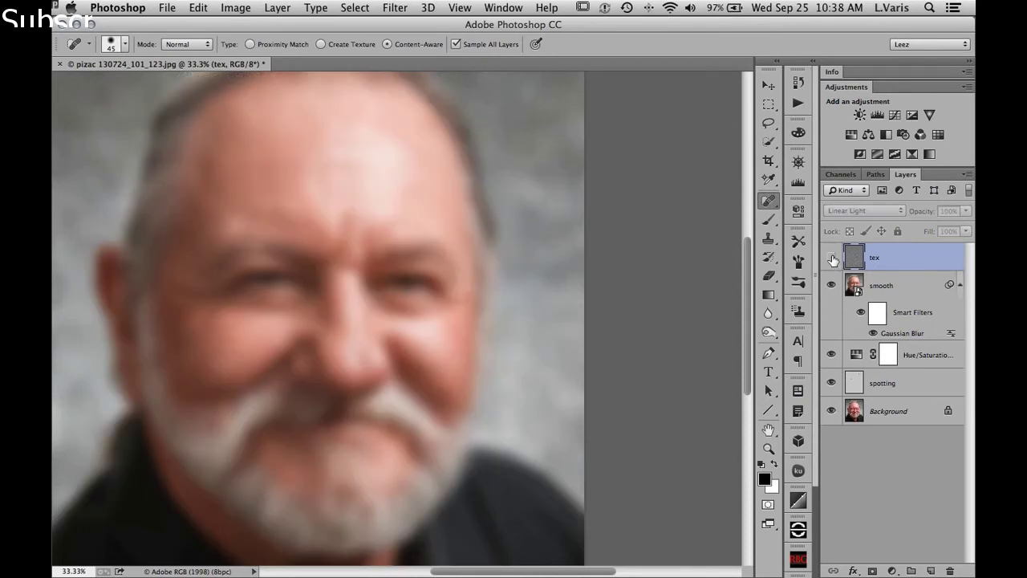
pyautogui.click(831, 258)
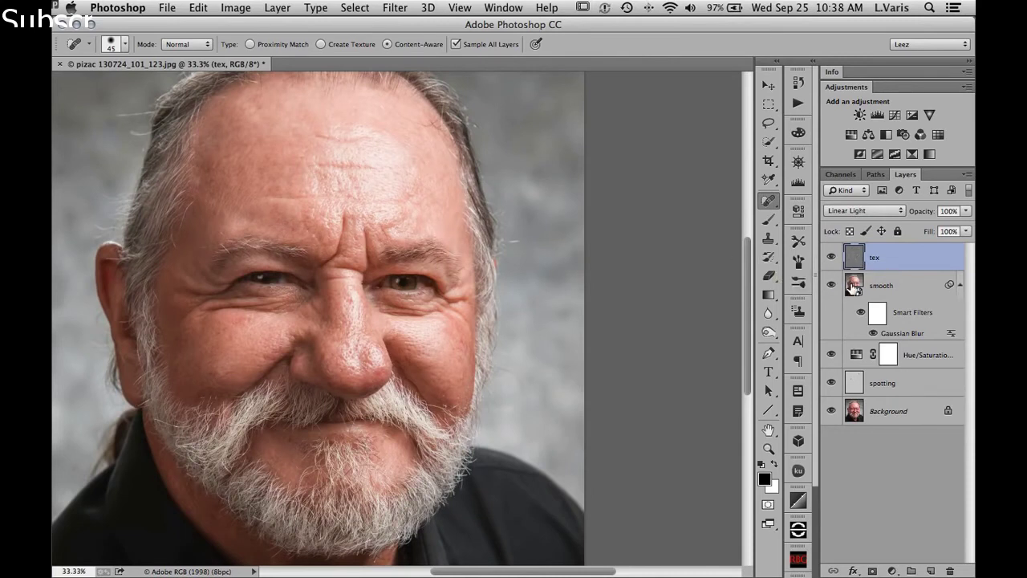
# Step: Add an empty layer directly above the smooth layer and reduce the Brush tool's size to 500
pyautogui.click(854, 287)
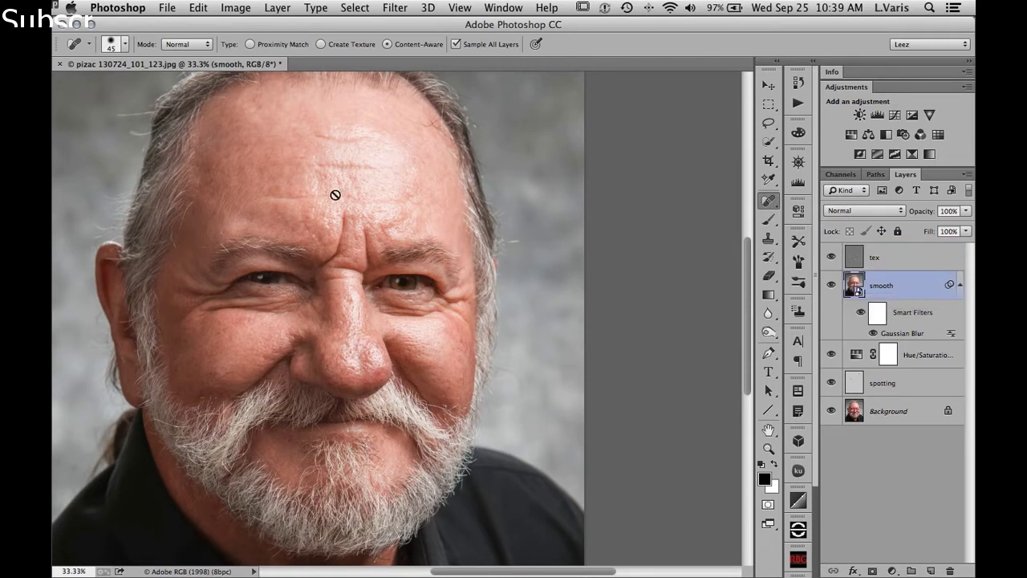
pyautogui.click(930, 570)
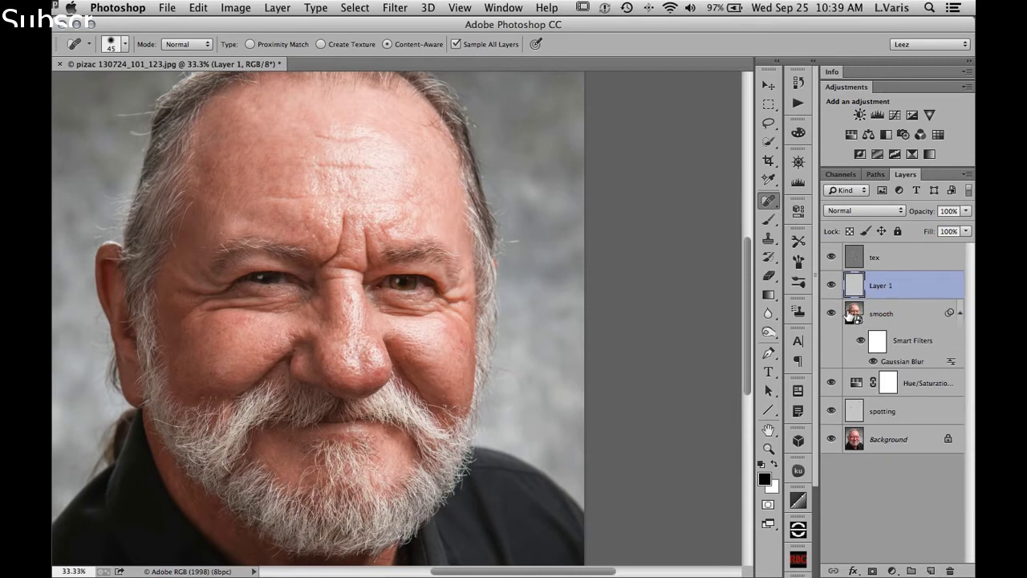
pyautogui.click(768, 220)
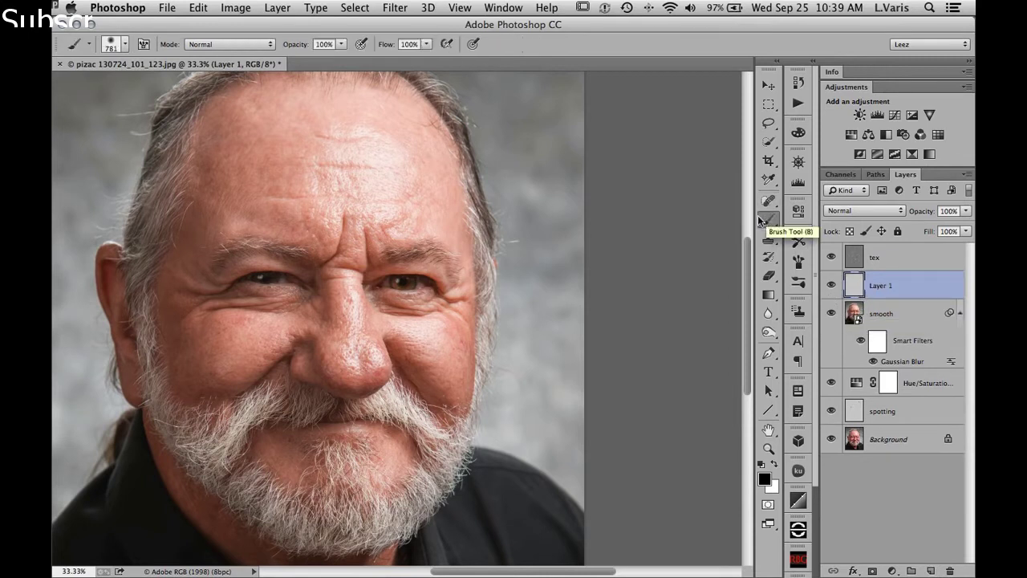
pyautogui.press('[')
pyautogui.press('[')
pyautogui.press('[')
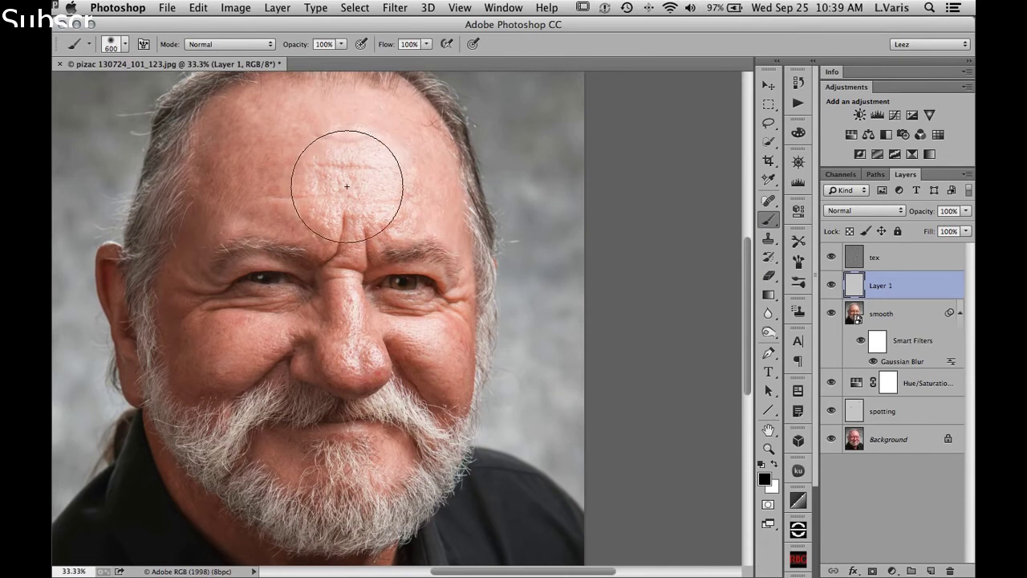
# Step: Sample the forehead skin tone and paint over the forehead highlights at 20% brush opacity, reducing the brush size to 250
pyautogui.keyDown('alt'); pyautogui.click(307, 137); pyautogui.keyUp('alt')
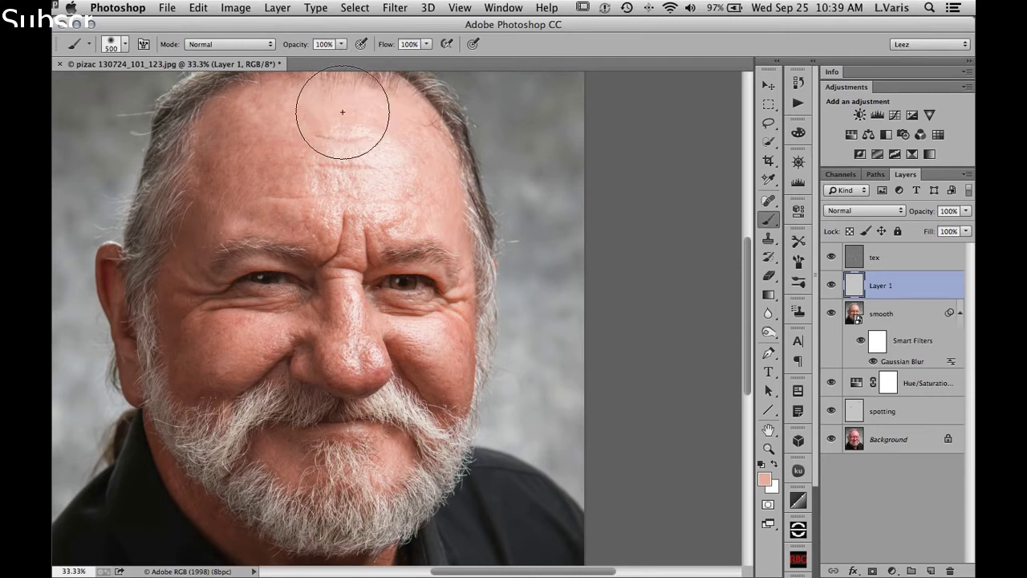
pyautogui.moveTo(342, 112)
pyautogui.mouseDown()
pyautogui.moveTo(333, 137)
pyautogui.moveTo(345, 174)
pyautogui.moveTo(371, 172)
pyautogui.moveTo(332, 169)
pyautogui.mouseUp()
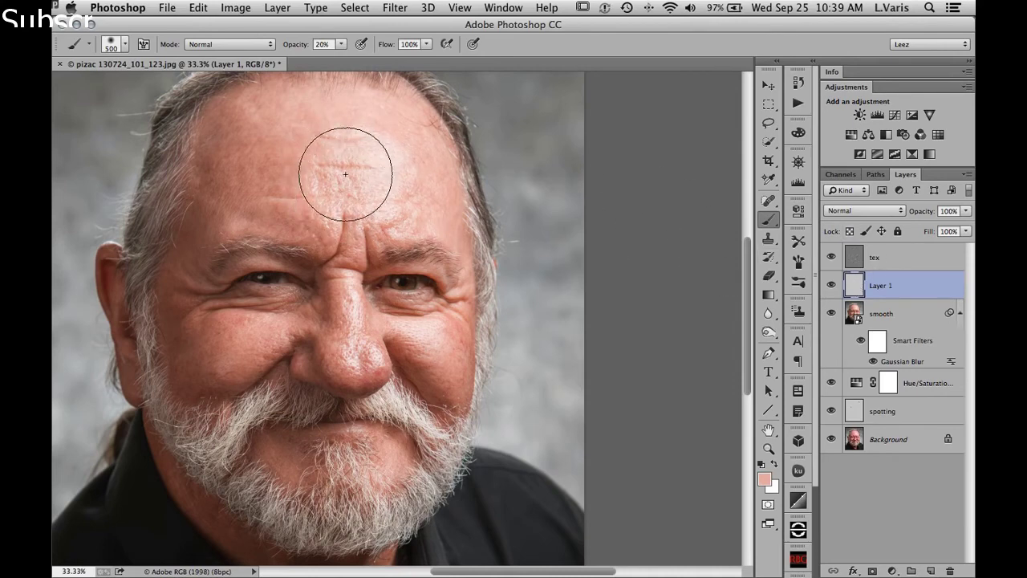
pyautogui.press('[')
pyautogui.press('[')
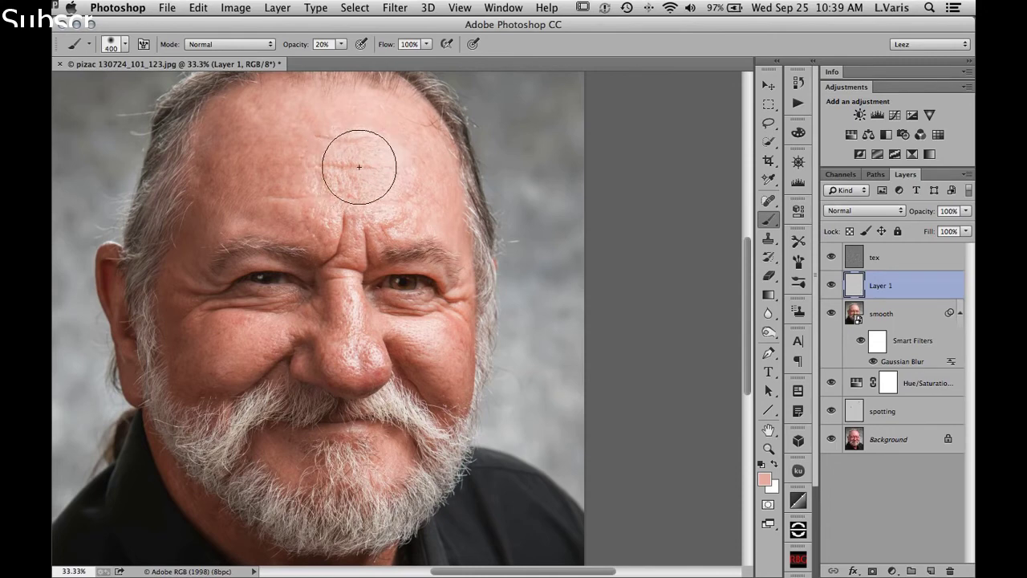
pyautogui.press('[')
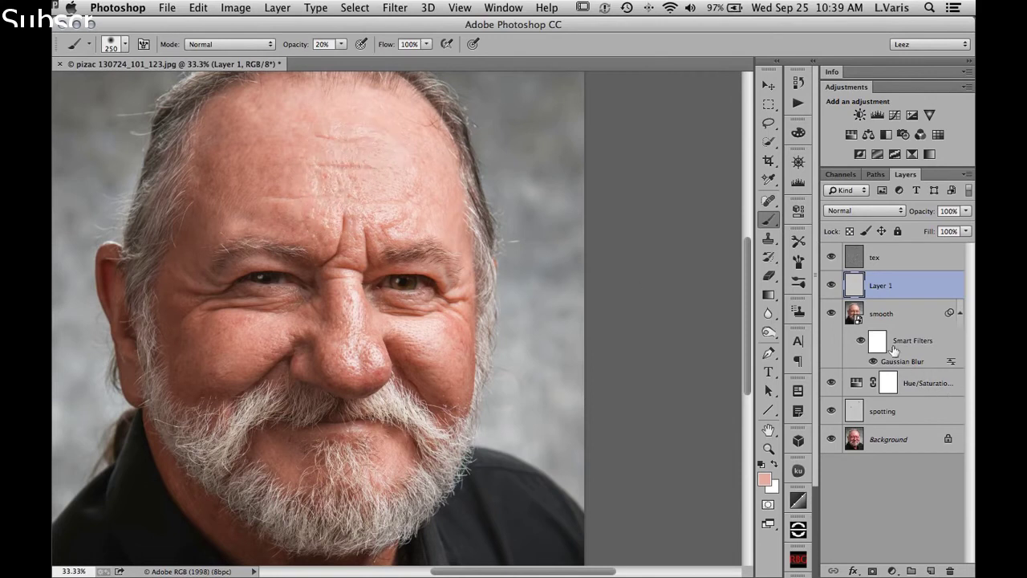
# Step: Compare the forehead with the painted layer hidden and shown
pyautogui.click(831, 287)
pyautogui.click(831, 287)
pyautogui.click(831, 287)
pyautogui.click(831, 288)
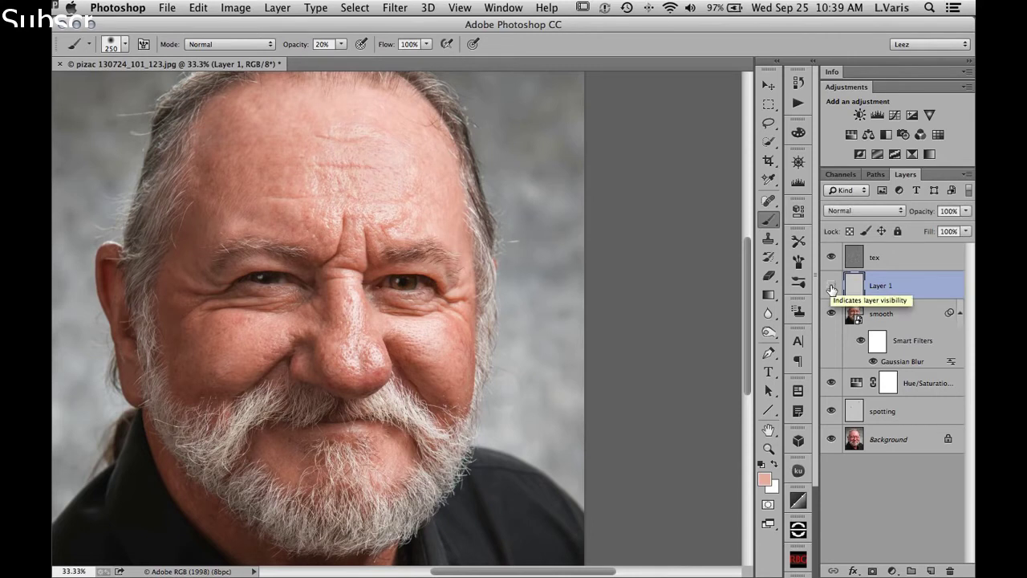
pyautogui.click(831, 287)
pyautogui.click(831, 287)
pyautogui.click(831, 287)
pyautogui.click(831, 287)
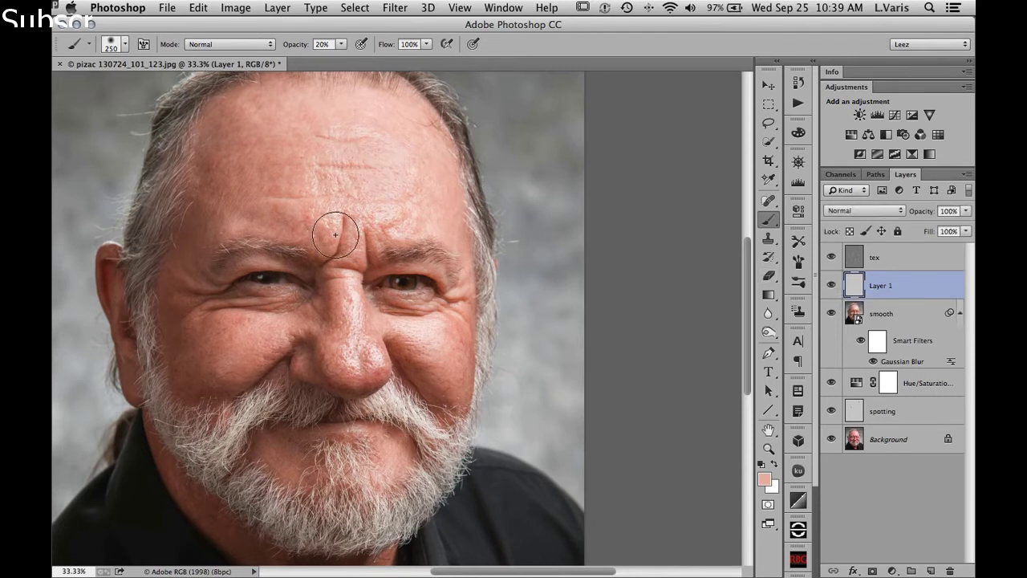
# Step: Paint over the shiny highlights along the nose with a size 90 brush, checking the result with the painted layer hidden and shown
pyautogui.keyDown('super'); pyautogui.click(351, 257); pyautogui.keyUp('super')
pyautogui.moveTo(342, 175)
pyautogui.mouseDown()
pyautogui.moveTo(375, 179)
pyautogui.moveTo(378, 125)
pyautogui.mouseUp()
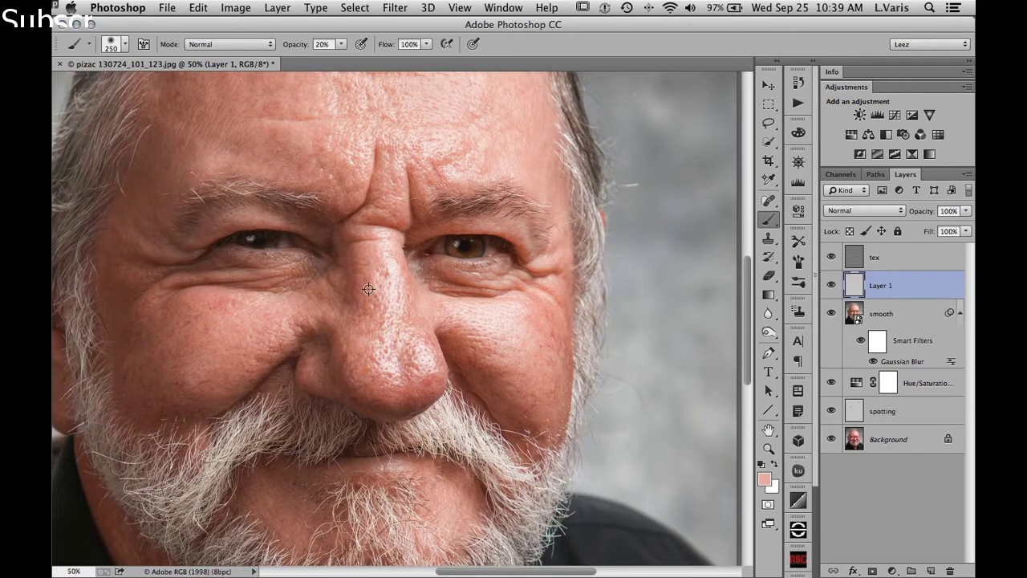
pyautogui.press('[')
pyautogui.press('[')
pyautogui.press('[')
pyautogui.press('[')
pyautogui.press('[')
pyautogui.press('[')
pyautogui.moveTo(378, 241)
pyautogui.mouseDown()
pyautogui.moveTo(390, 304)
pyautogui.moveTo(397, 296)
pyautogui.moveTo(391, 264)
pyautogui.moveTo(386, 366)
pyautogui.moveTo(382, 355)
pyautogui.moveTo(418, 346)
pyautogui.moveTo(417, 366)
pyautogui.moveTo(425, 353)
pyautogui.moveTo(411, 371)
pyautogui.moveTo(389, 360)
pyautogui.moveTo(388, 372)
pyautogui.moveTo(392, 350)
pyautogui.moveTo(379, 356)
pyautogui.moveTo(395, 309)
pyautogui.moveTo(380, 272)
pyautogui.moveTo(395, 277)
pyautogui.moveTo(381, 239)
pyautogui.moveTo(393, 300)
pyautogui.moveTo(389, 313)
pyautogui.moveTo(383, 272)
pyautogui.moveTo(389, 335)
pyautogui.moveTo(377, 354)
pyautogui.moveTo(365, 333)
pyautogui.moveTo(377, 365)
pyautogui.moveTo(392, 371)
pyautogui.moveTo(426, 360)
pyautogui.moveTo(420, 334)
pyautogui.mouseUp()
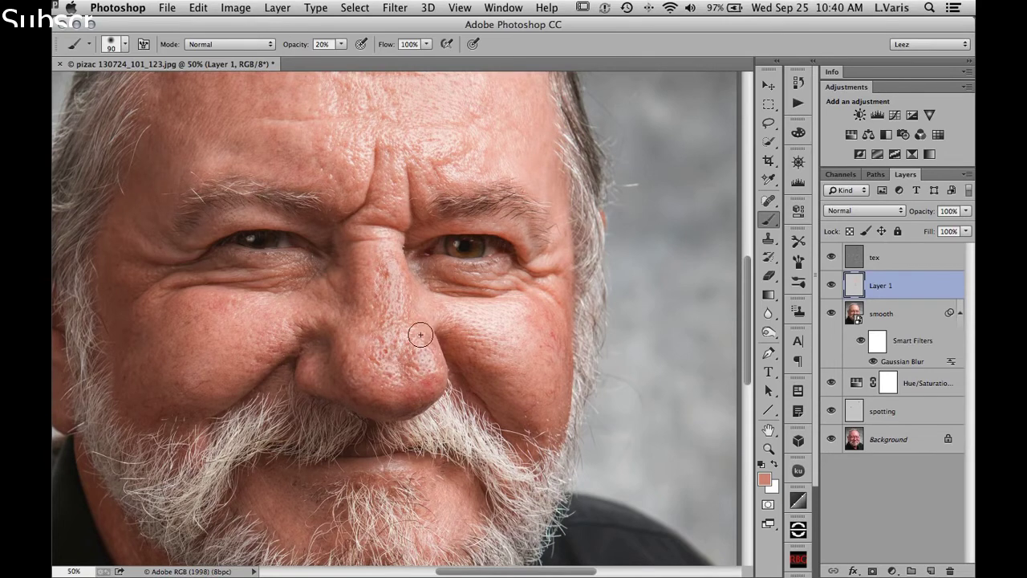
pyautogui.click(831, 285)
pyautogui.click(831, 285)
pyautogui.click(831, 286)
pyautogui.click(832, 285)
# Step: Sample nearby skin tones and soften the highlights on the cheek and the bridge of the nose with the 20% opacity brush
pyautogui.keyDown('alt'); pyautogui.click(527, 361); pyautogui.keyUp('alt')
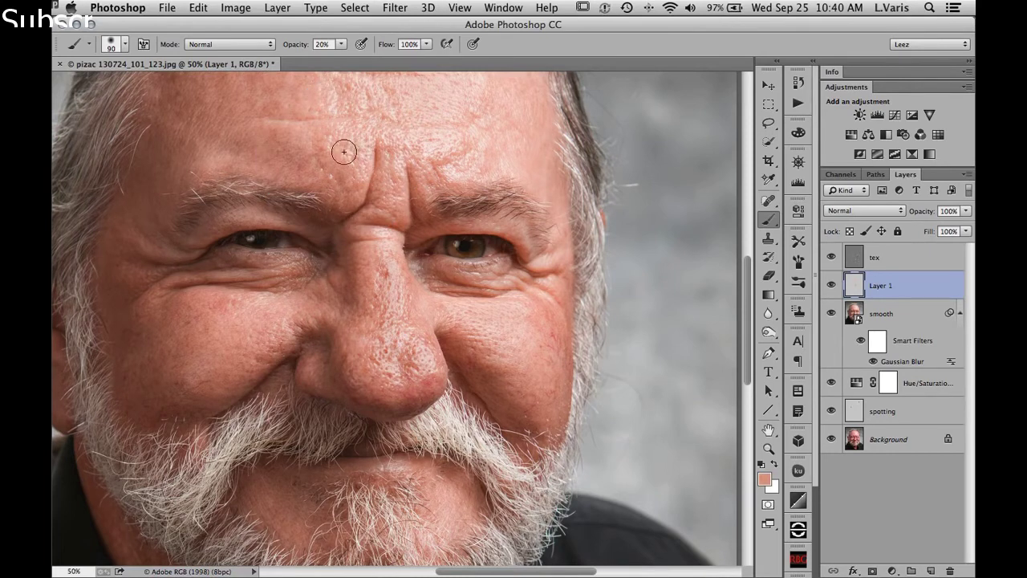
pyautogui.moveTo(345, 142); pyautogui.dragTo(355, 227)
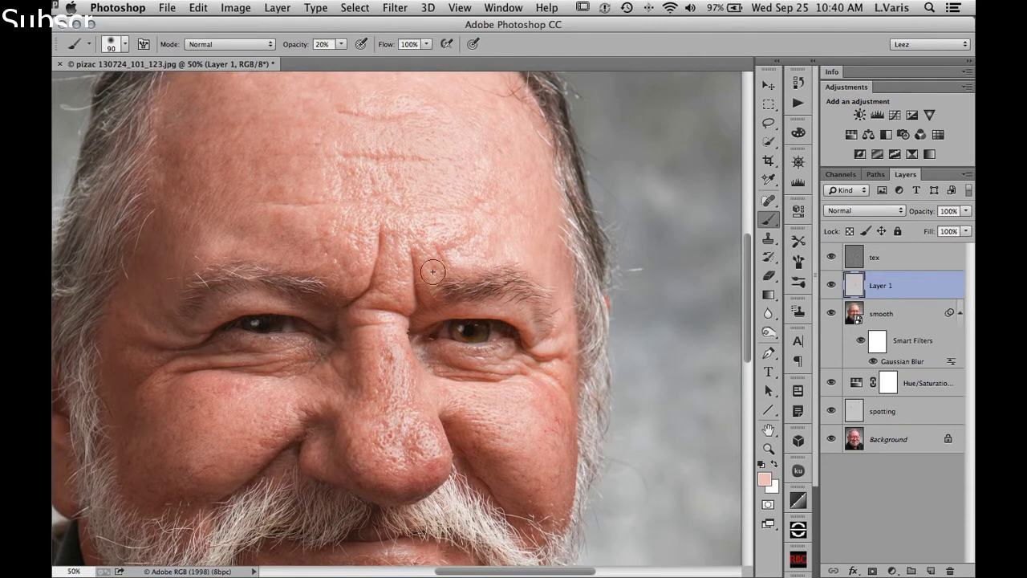
pyautogui.keyDown('alt'); pyautogui.click(365, 337); pyautogui.keyUp('alt')
pyautogui.moveTo(393, 326); pyautogui.dragTo(390, 342)
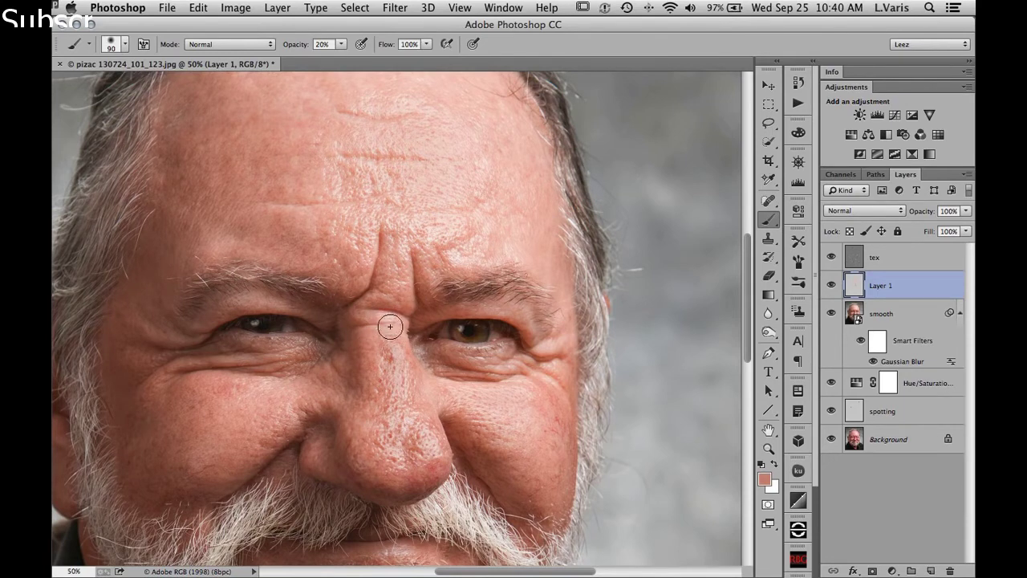
pyautogui.keyDown('alt'); pyautogui.click(543, 406); pyautogui.keyUp('alt')
pyautogui.keyDown('alt'); pyautogui.click(535, 446); pyautogui.keyUp('alt')
# Step: Compare the nose, brow and cheek retouching with the painted layer hidden and shown
pyautogui.click(831, 287)
pyautogui.click(831, 286)
pyautogui.click(831, 287)
pyautogui.click(831, 286)
pyautogui.click(832, 285)
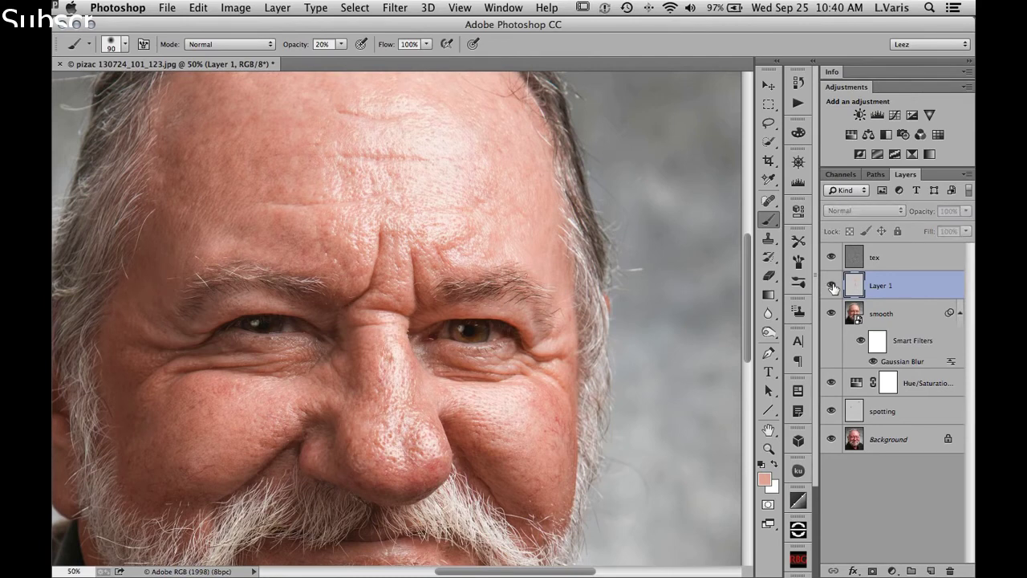
pyautogui.click(831, 285)
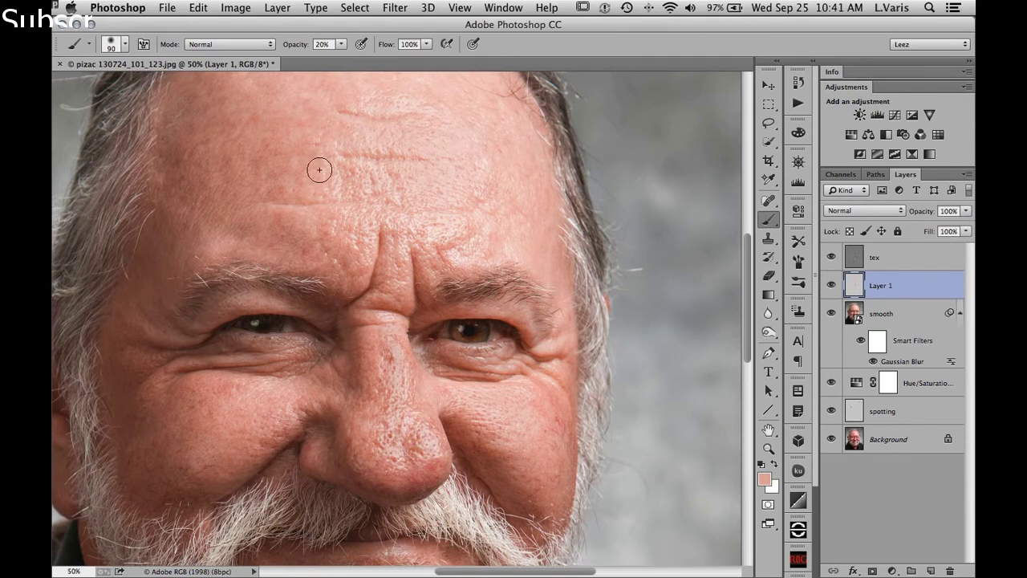
# Step: Soften the shiny highlights on the forehead of Layer 1 with a size 250 brush at 20% opacity
pyautogui.press(']')
pyautogui.press(']')
pyautogui.press(']')
pyautogui.press(']')
pyautogui.press(']')
pyautogui.press(']')
pyautogui.moveTo(445, 160)
pyautogui.mouseDown()
pyautogui.moveTo(372, 169)
pyautogui.moveTo(431, 183)
pyautogui.moveTo(409, 137)
pyautogui.moveTo(356, 113)
pyautogui.moveTo(411, 207)
pyautogui.moveTo(349, 219)
pyautogui.moveTo(428, 210)
pyautogui.moveTo(436, 228)
pyautogui.moveTo(446, 211)
pyautogui.moveTo(460, 248)
pyautogui.moveTo(446, 153)
pyautogui.mouseUp()
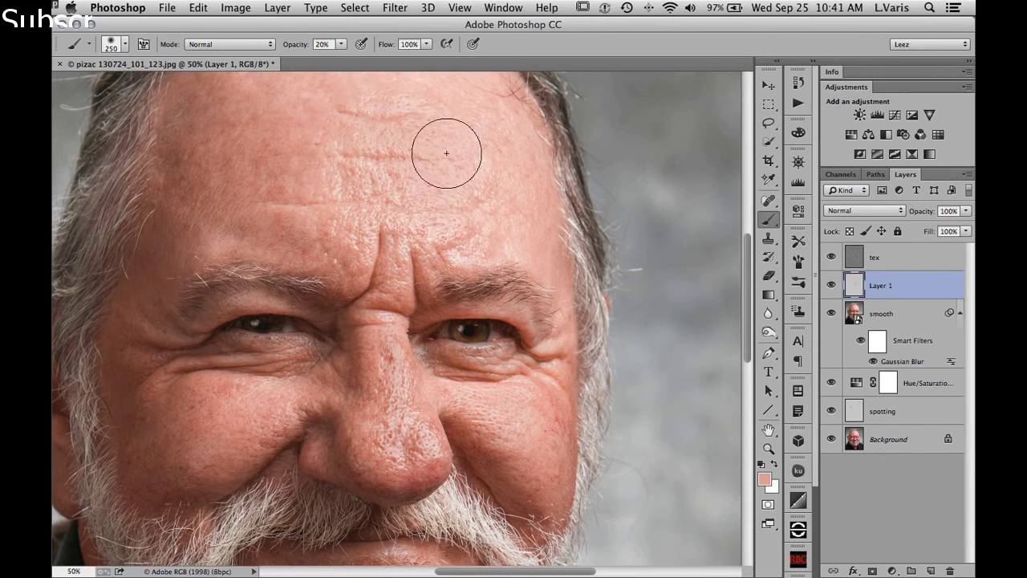
# Step: Compare the forehead retouching with Layer 1 hidden and shown
pyautogui.click(832, 285)
pyautogui.click(832, 286)
pyautogui.click(832, 286)
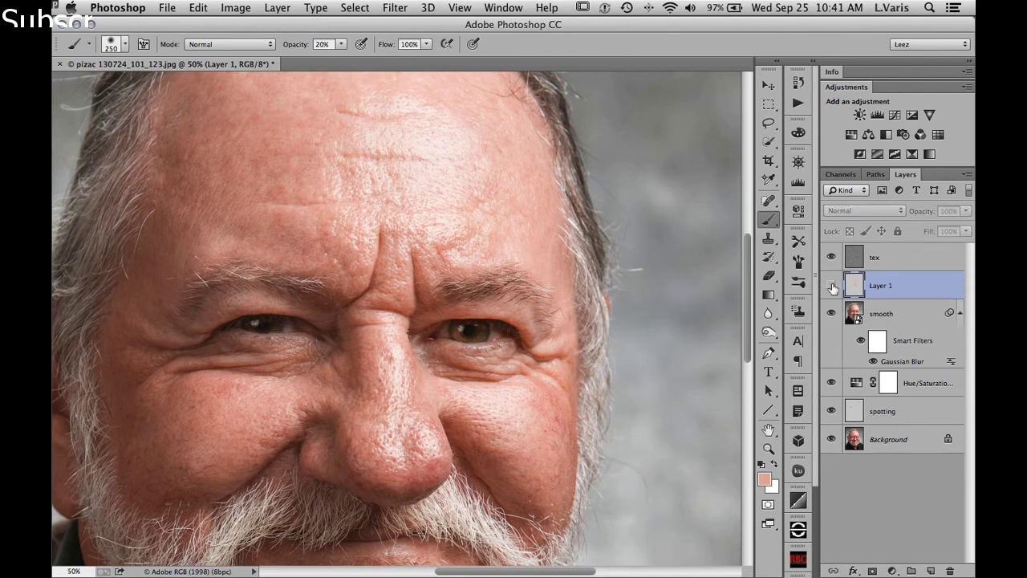
pyautogui.click(832, 286)
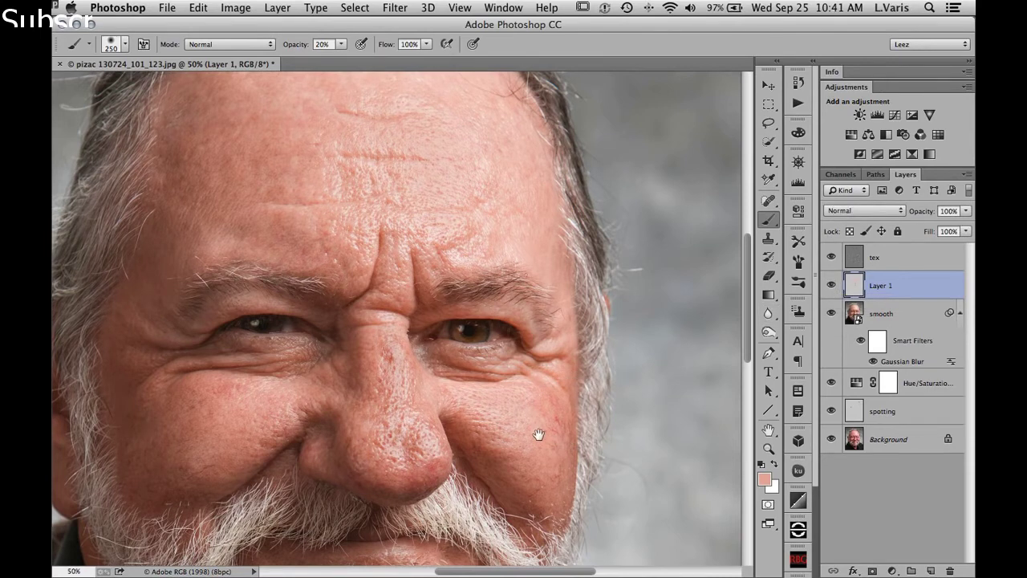
# Step: Sample a skin tone at the lower lip and soften the shine around the mouth with a size 60 brush at 10% opacity
pyautogui.moveTo(538, 434); pyautogui.dragTo(595, 264)
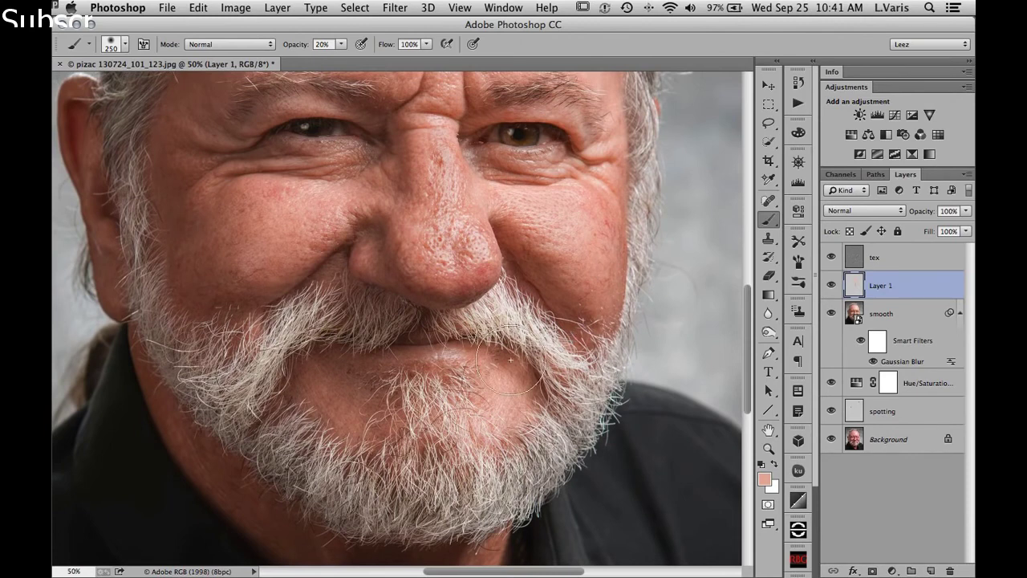
pyautogui.hotkey('ctrl', '-')
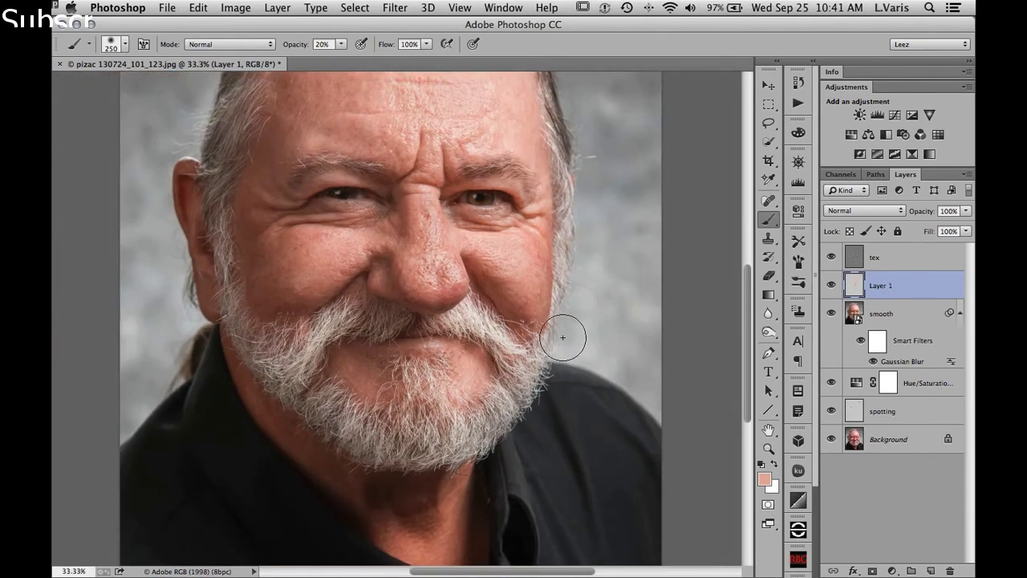
pyautogui.hotkey('ctrl', '-')
pyautogui.moveTo(522, 339); pyautogui.dragTo(485, 438)
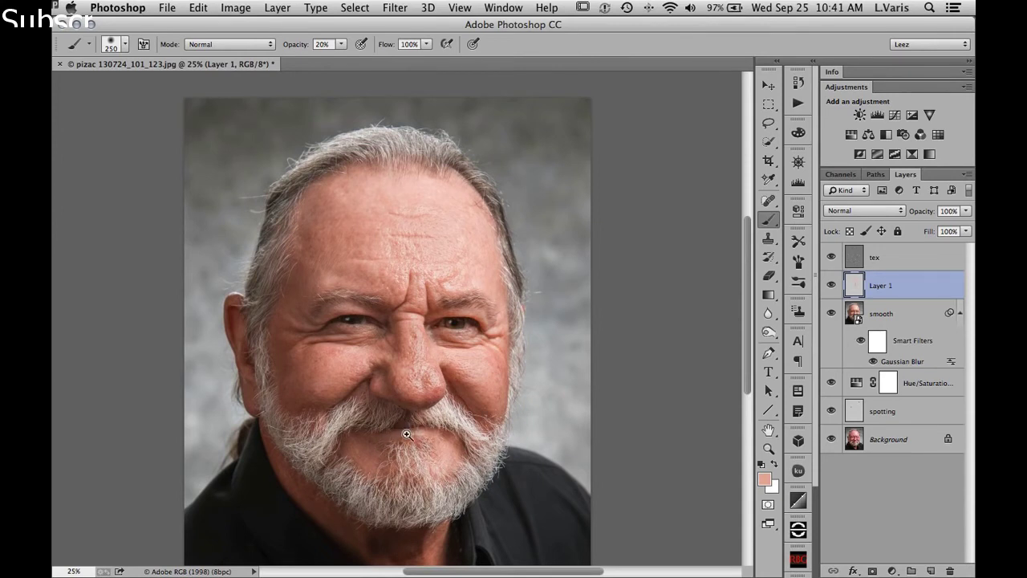
pyautogui.moveTo(406, 434); pyautogui.dragTo(407, 434)
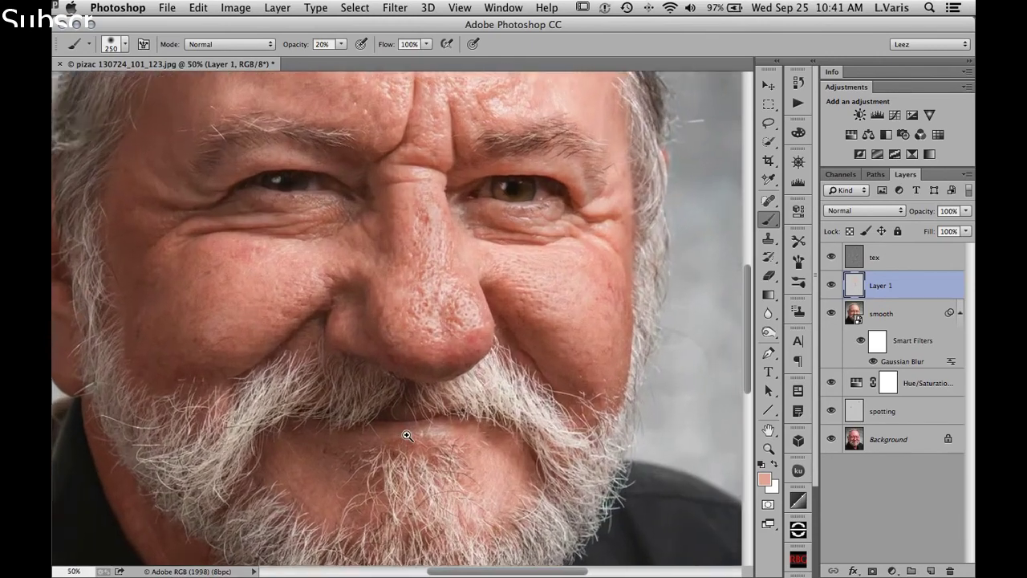
pyautogui.click(407, 434)
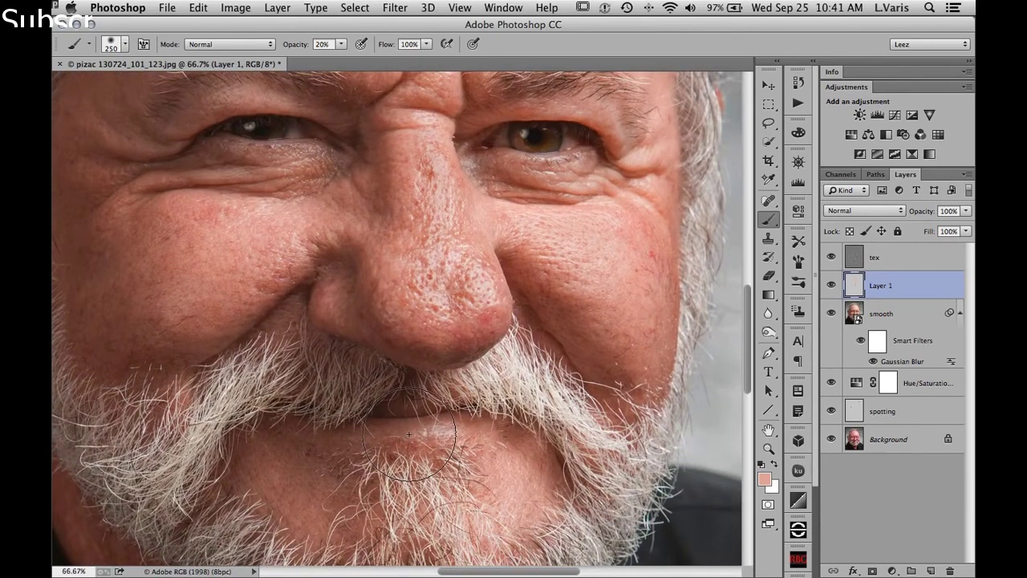
pyautogui.press('[')
pyautogui.press('[')
pyautogui.press('[')
pyautogui.press('[')
pyautogui.press('[')
pyautogui.press('[')
pyautogui.press('[')
pyautogui.press('[')
pyautogui.keyDown('alt'); pyautogui.click(407, 429); pyautogui.keyUp('alt')
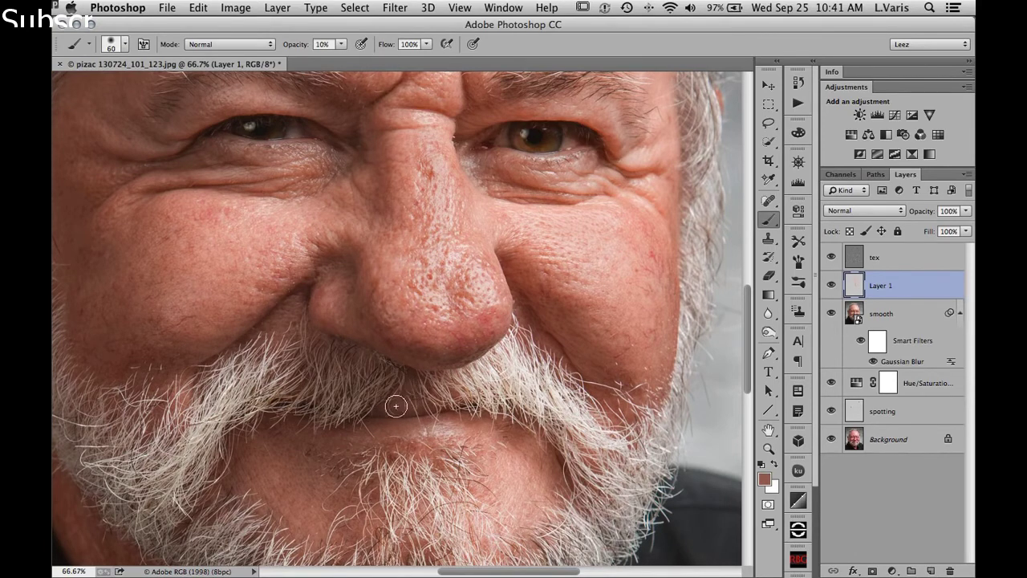
# Step: Compare the mouth up close and the face as a whole with Layer 1 hidden and shown
pyautogui.click(830, 287)
pyautogui.click(830, 286)
pyautogui.click(830, 286)
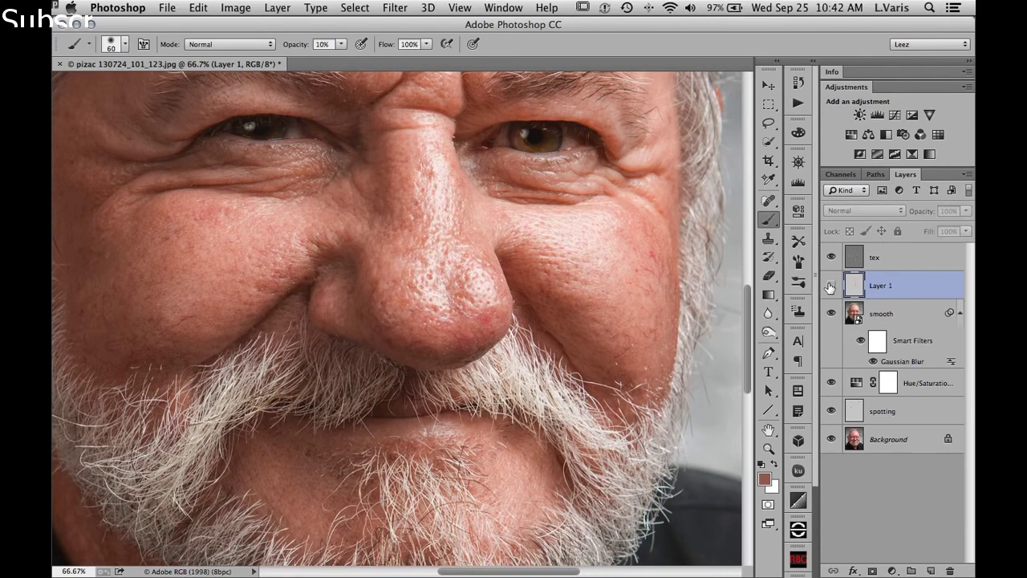
pyautogui.click(830, 287)
pyautogui.press('super+minus')
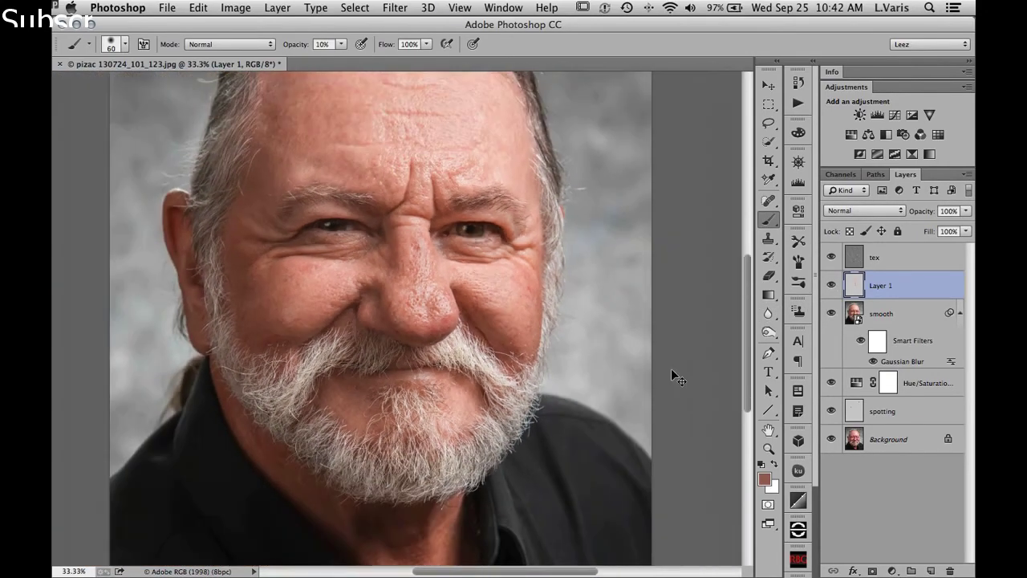
pyautogui.moveTo(495, 415); pyautogui.dragTo(484, 457)
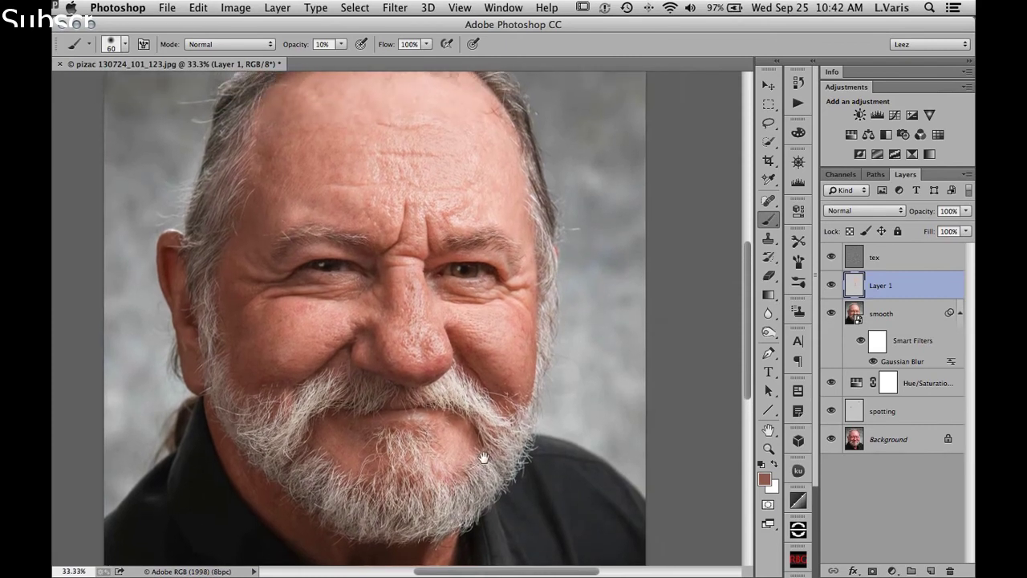
pyautogui.click(832, 284)
pyautogui.click(830, 286)
# Step: Sample a dark neck tone and paint over the uneven shadow beneath the beard with a size 125 brush at 10% opacity
pyautogui.scroll(-5, 418, 480)
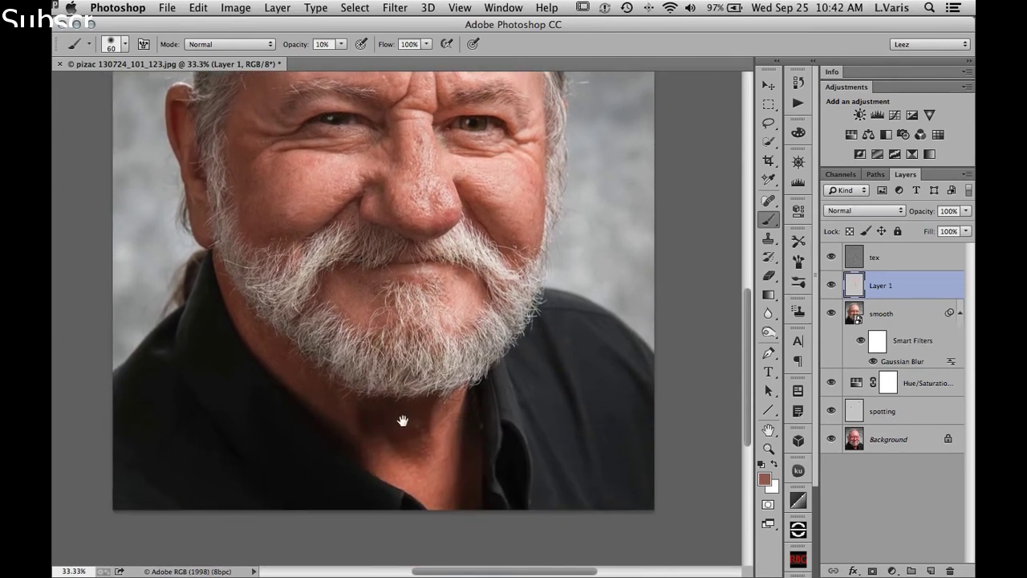
pyautogui.click(403, 421)
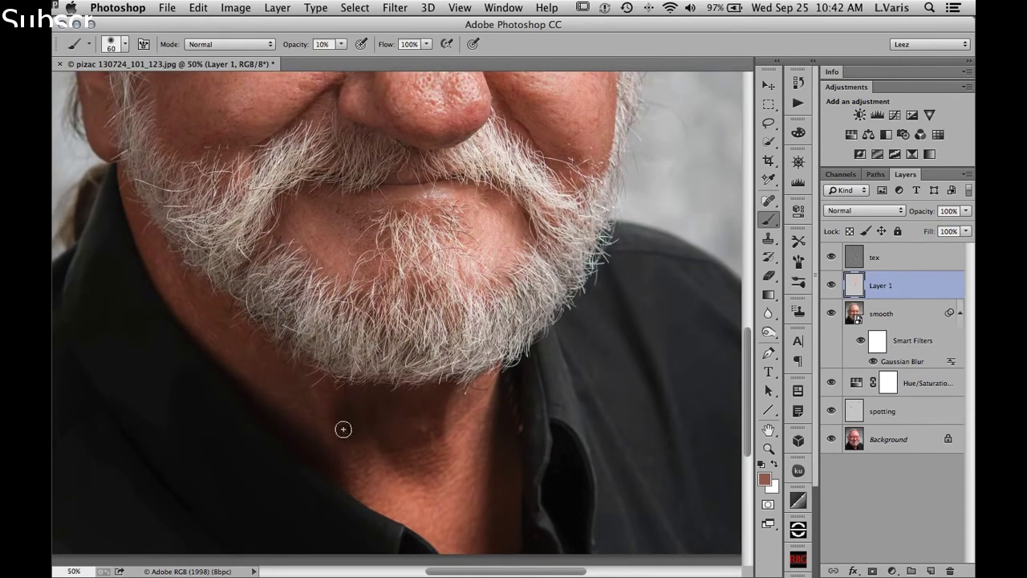
pyautogui.keyDown('alt'); pyautogui.click(294, 388); pyautogui.keyUp('alt')
pyautogui.press(']')
pyautogui.press(']')
pyautogui.press(']')
pyautogui.press(']')
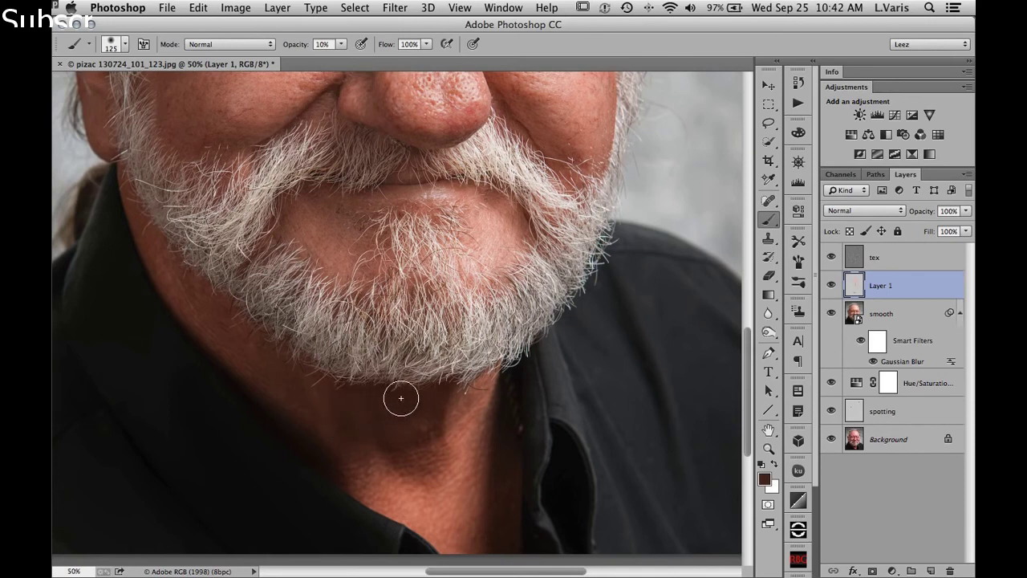
# Step: Sample a lighter neck tone and blend the shadow transitions on the neck, reducing the brush from size 100 to 40
pyautogui.keyDown('alt'); pyautogui.click(456, 409); pyautogui.keyUp('alt')
pyautogui.press('[')
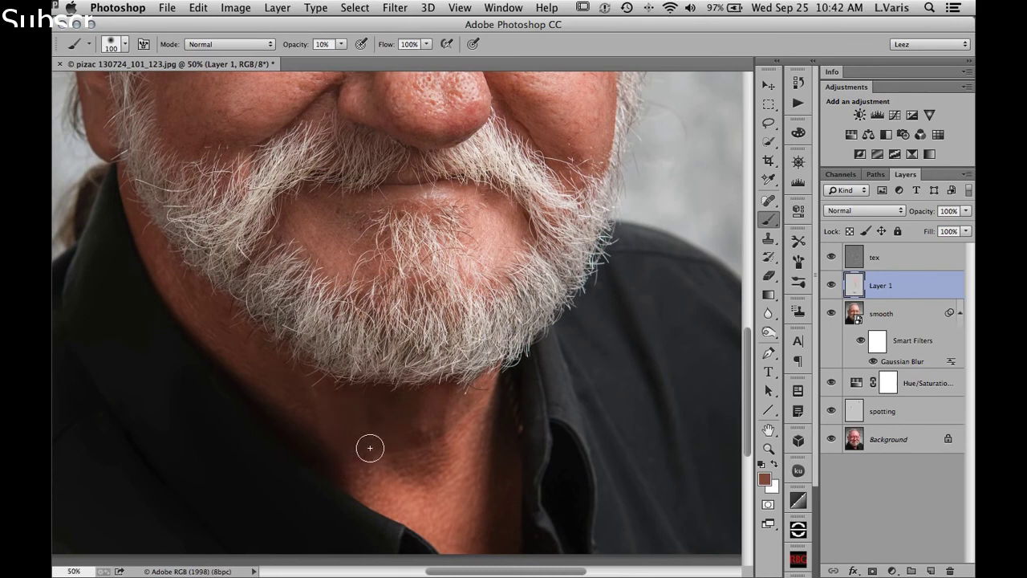
pyautogui.press('[')
pyautogui.press('[')
pyautogui.press('[')
pyautogui.press('[')
pyautogui.press('[')
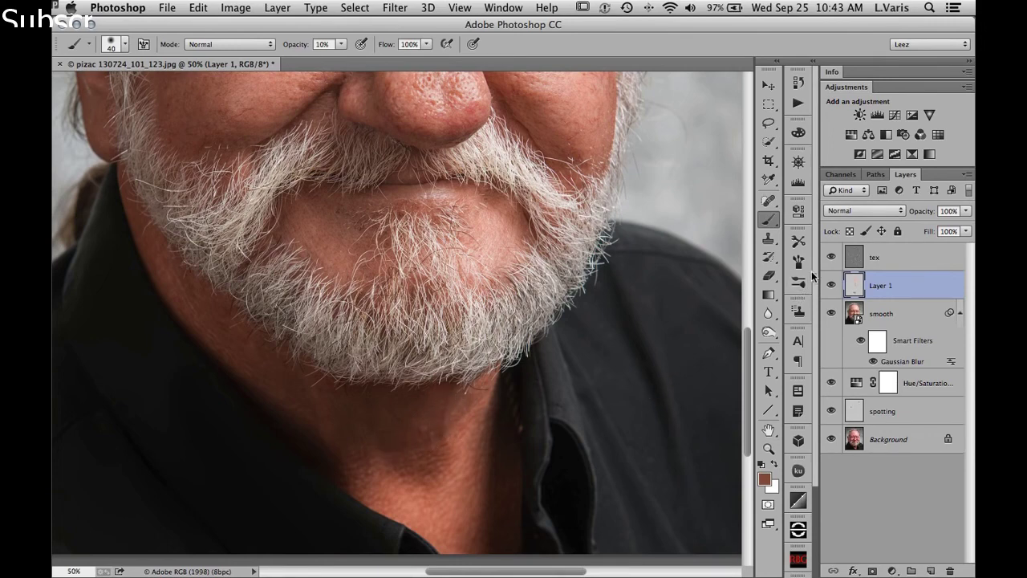
# Step: Hide the tex layer, smooth the neck shadow with a sampled dark tone and a brush up to size 100, and show the layer again
pyautogui.click(830, 258)
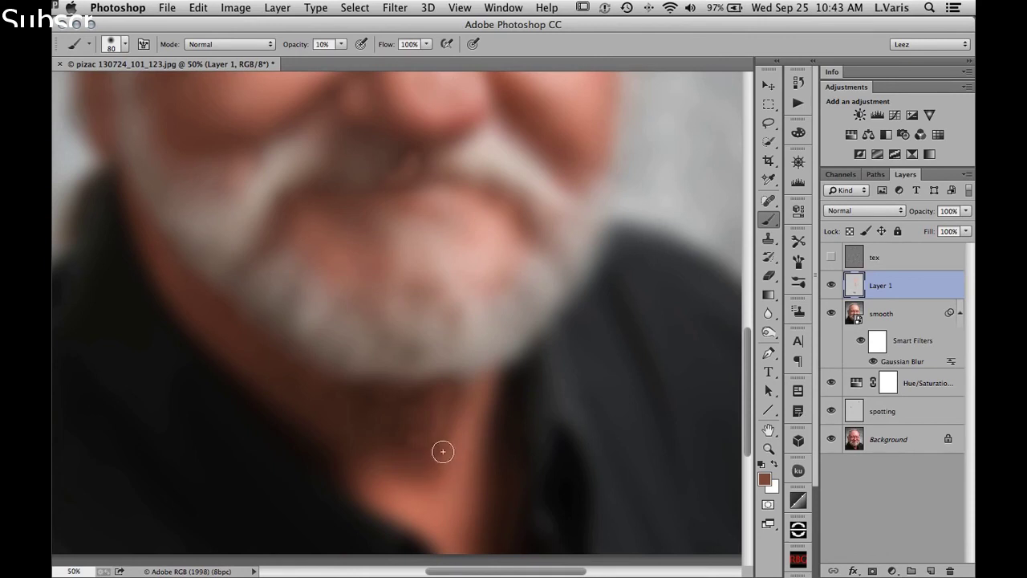
pyautogui.keyDown('alt'); pyautogui.click(383, 446); pyautogui.keyUp('alt')
pyautogui.press(']')
pyautogui.press(']')
pyautogui.click(830, 257)
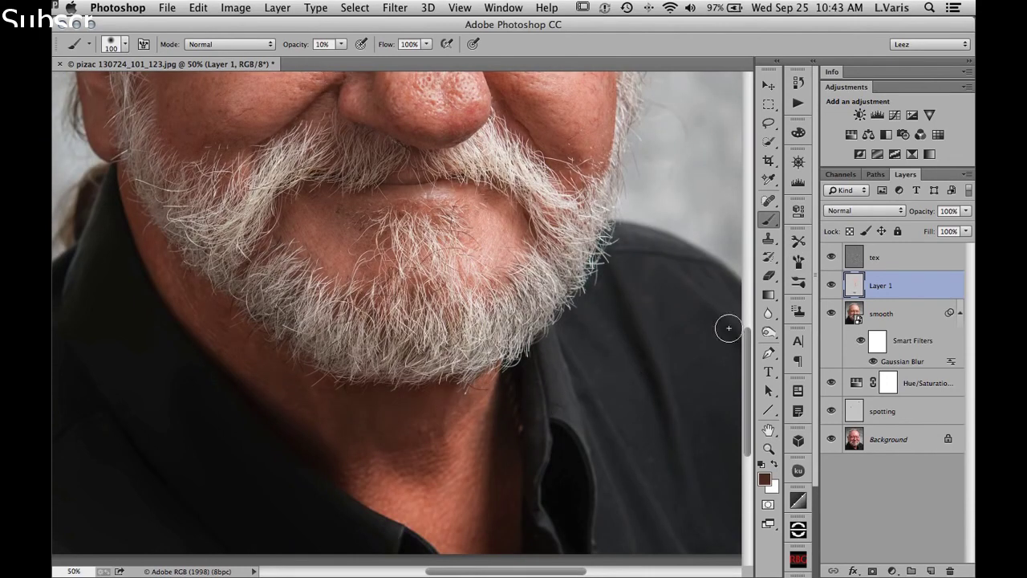
# Step: Compare the neck shadow retouching with Layer 1 hidden and shown
pyautogui.click(831, 285)
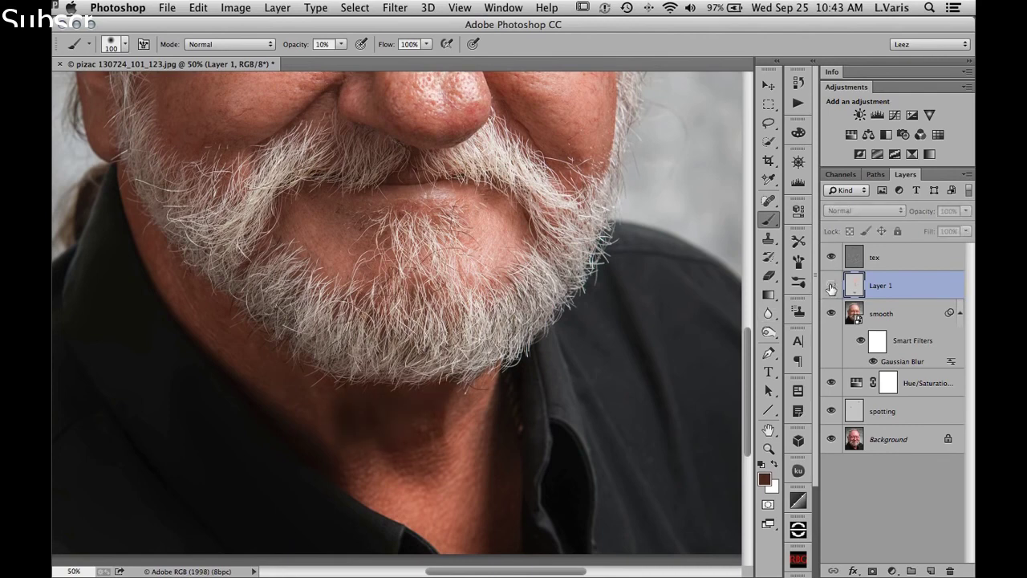
pyautogui.click(831, 286)
pyautogui.click(831, 286)
pyautogui.click(831, 286)
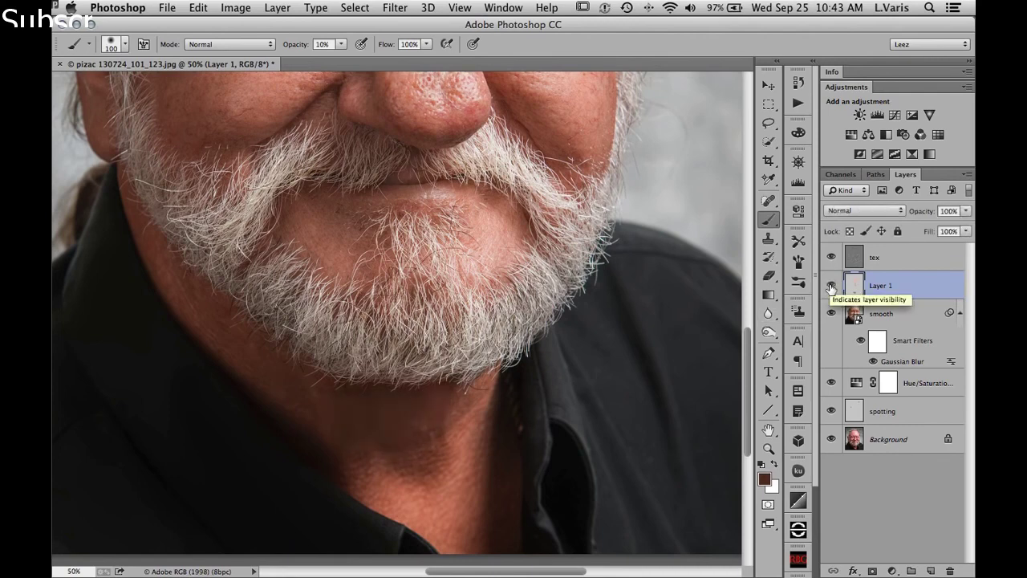
# Step: Compare the whole portrait at 25% zoom with Layer 1 hidden and shown
pyautogui.press('super+minus')
pyautogui.moveTo(570, 340); pyautogui.dragTo(506, 481)
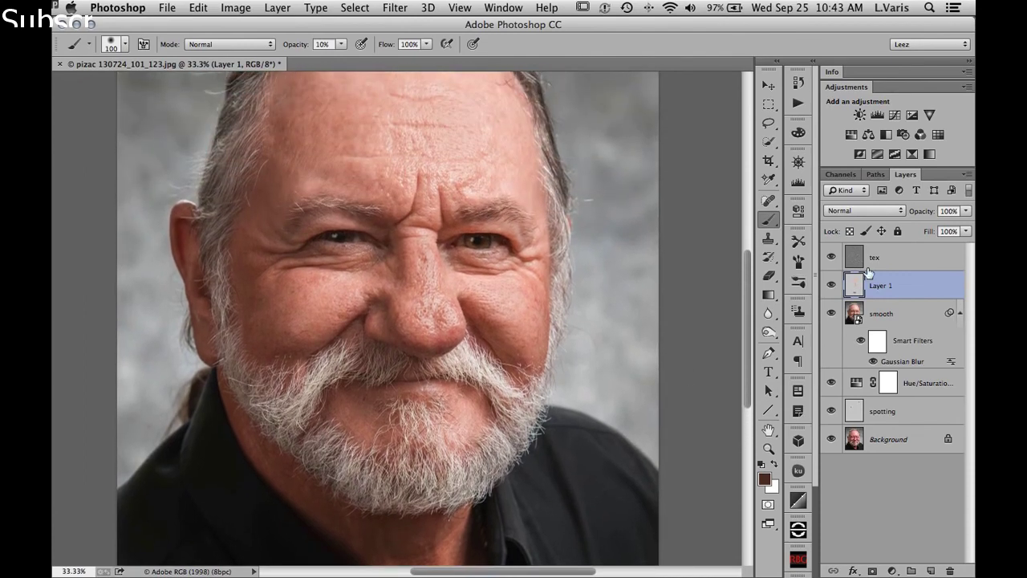
pyautogui.press('super+minus')
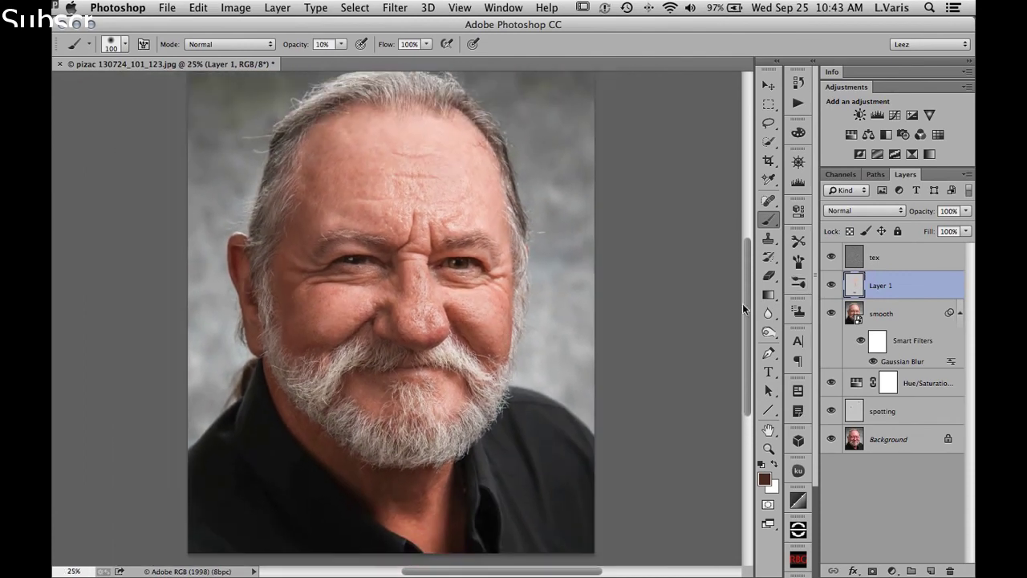
pyautogui.click(830, 285)
pyautogui.click(830, 285)
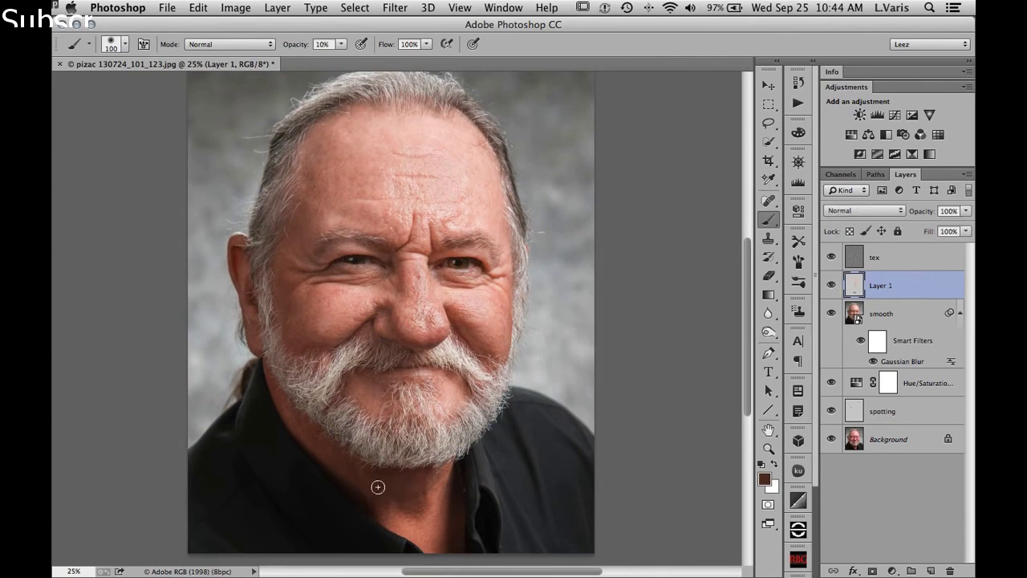